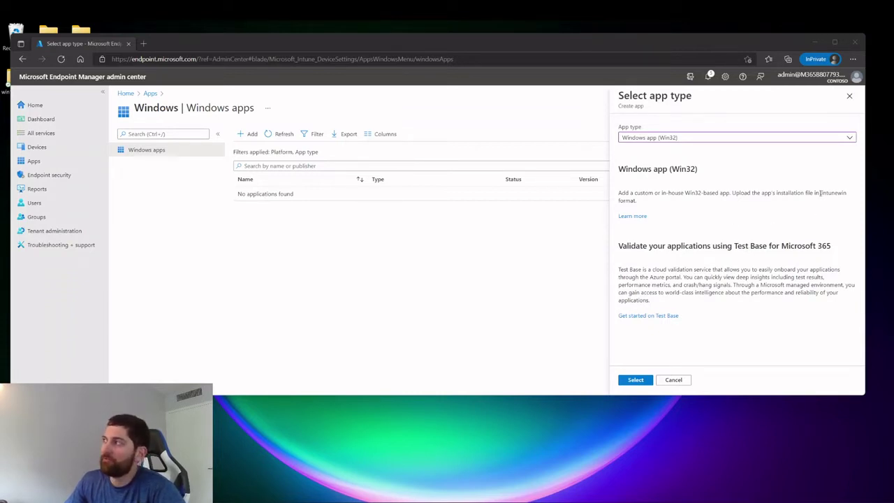
Step: Highlight the word 'intunewin' in the Windows app (Win32) type description
left_click_drag(821, 192, 848, 193)
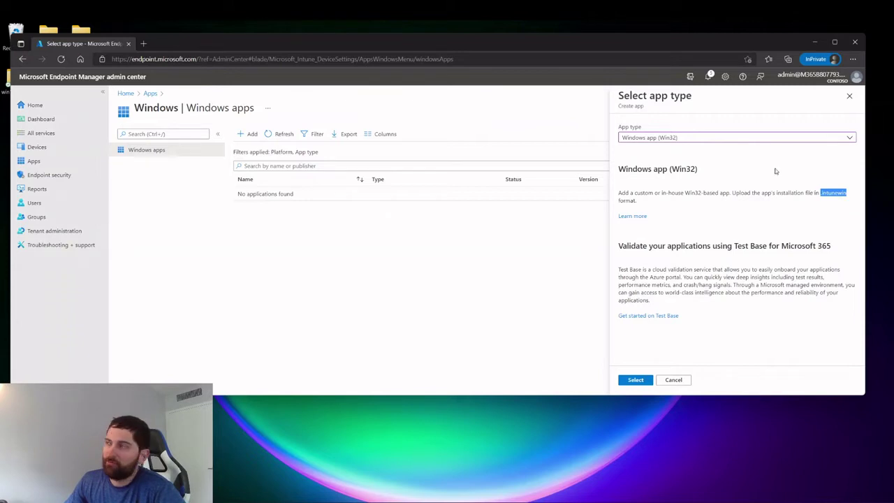
Step: Follow the Win32 Learn more docs to the Microsoft Win32 Content Prep Tool GitHub repository
left_click(628, 216)
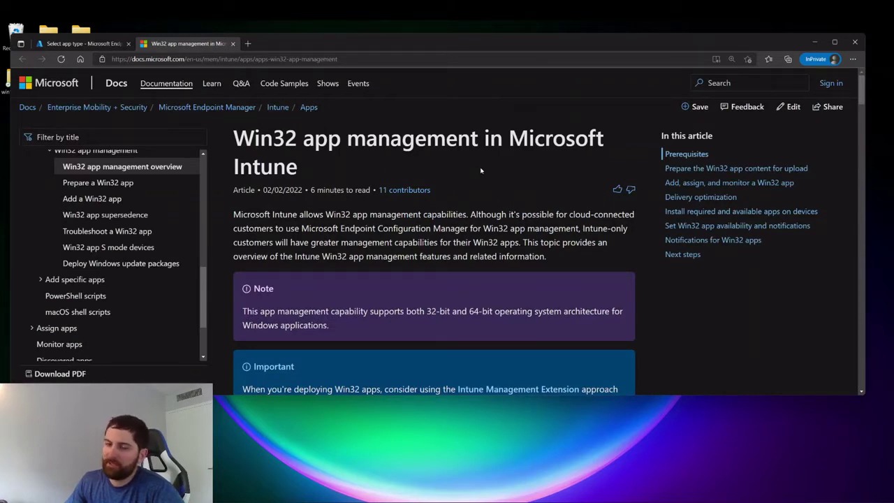
left_click(742, 170)
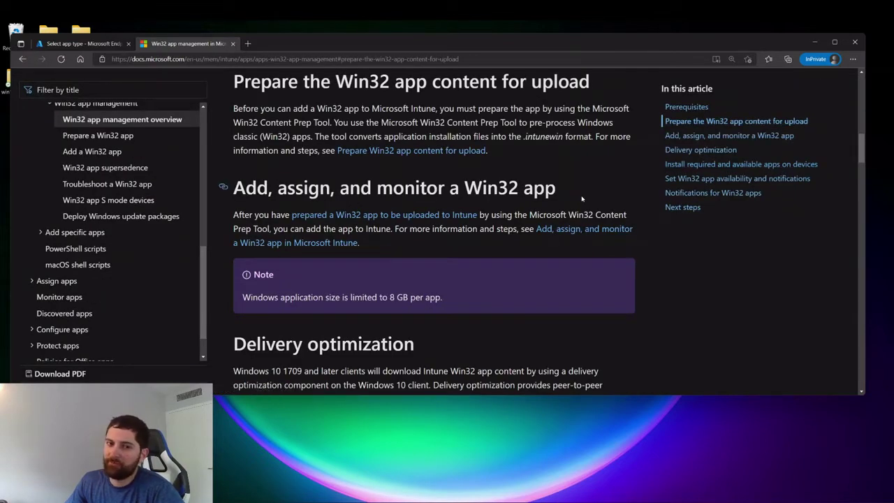
left_click(426, 150)
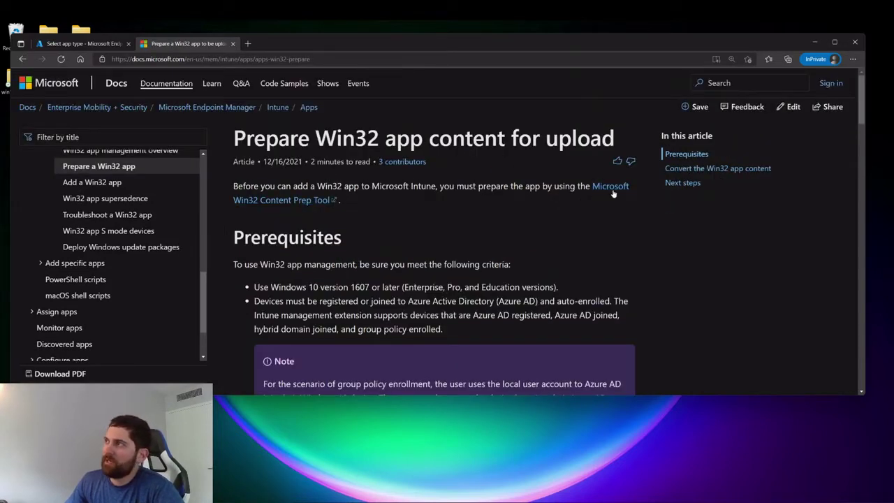
left_click(611, 187)
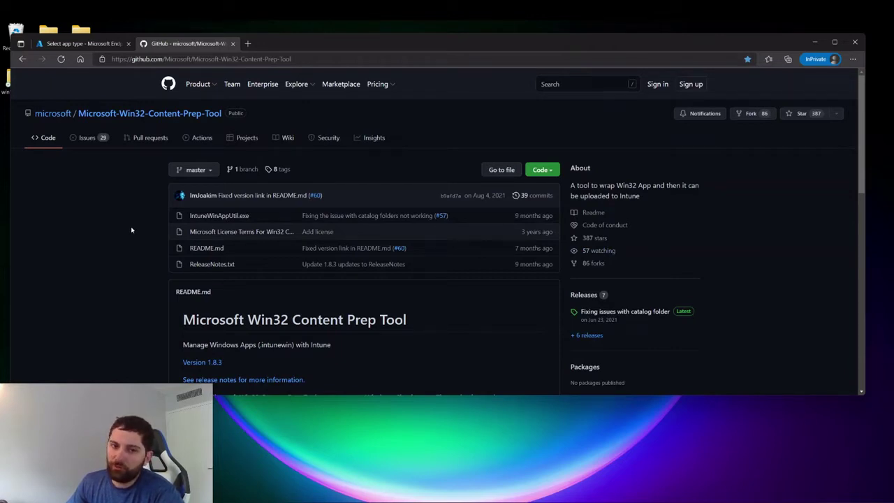
Step: Open the IntuneWinAppUtil.exe file page in the Win32 Content Prep Tool repository
left_click(218, 218)
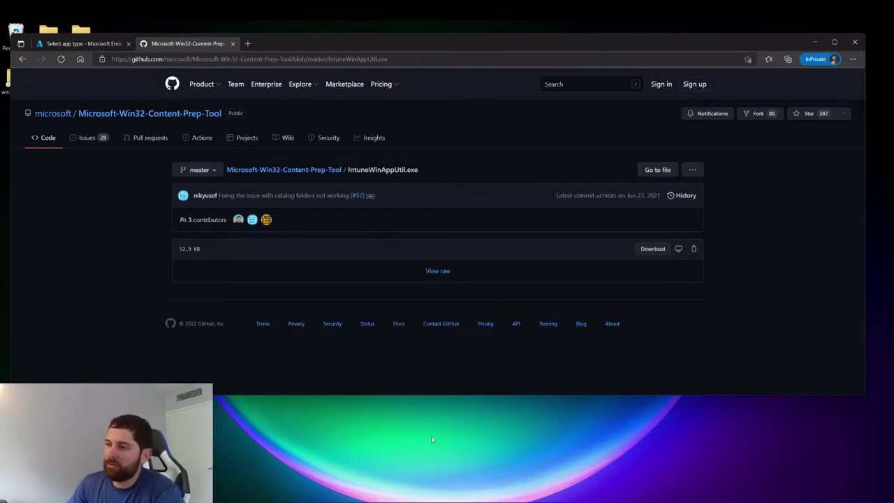
Step: Browse C:\IntunePackages and its S1 installer folder, then return to IntunePackages
key("alt+Tab")
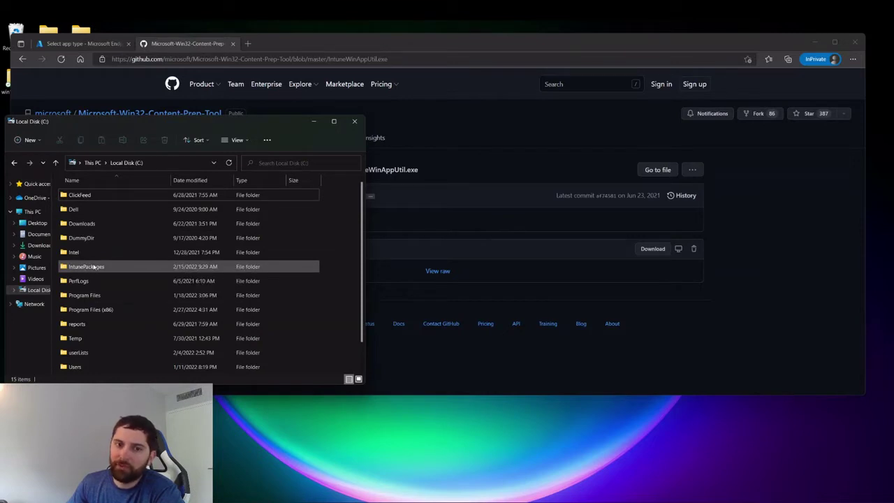
double_click(92, 266)
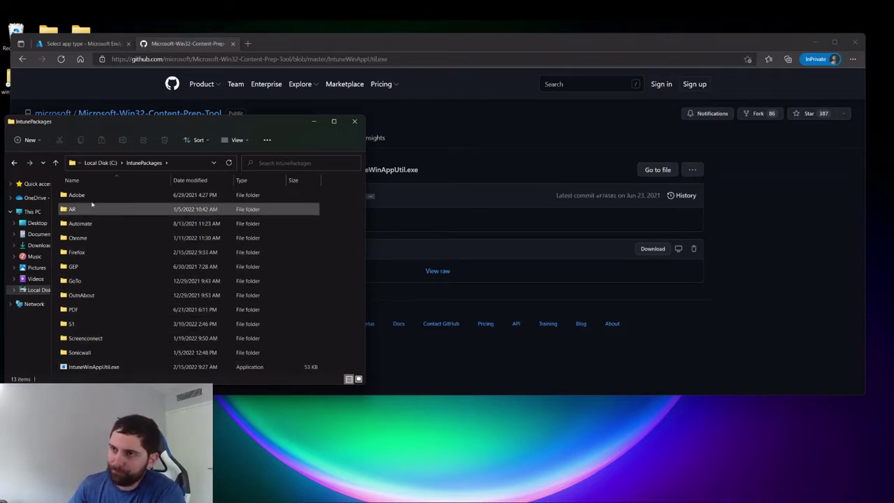
double_click(113, 325)
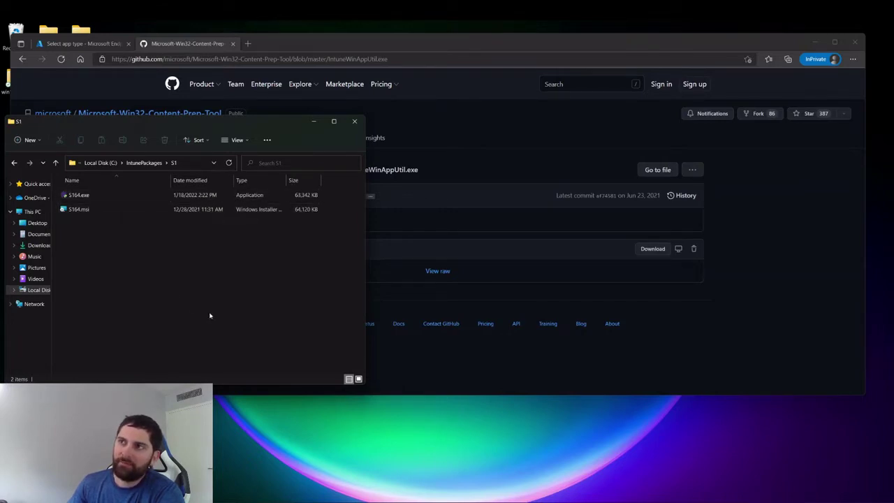
mouse_move(86, 201)
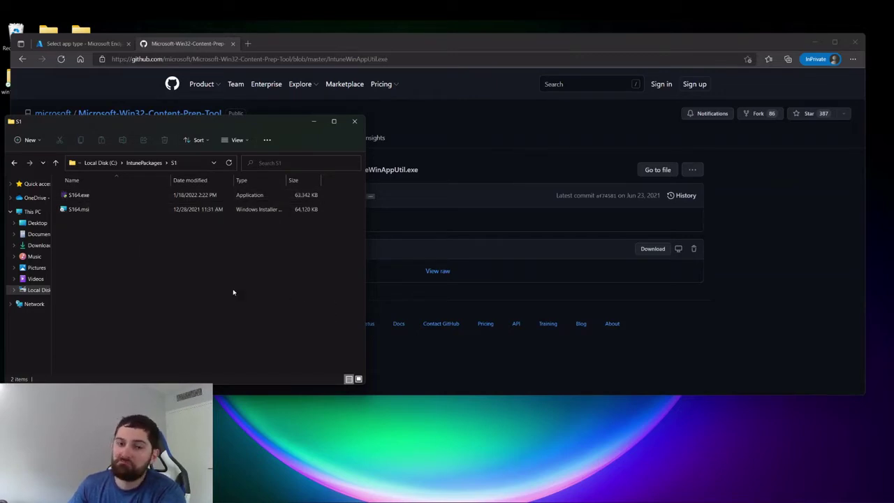
key("BackSpace")
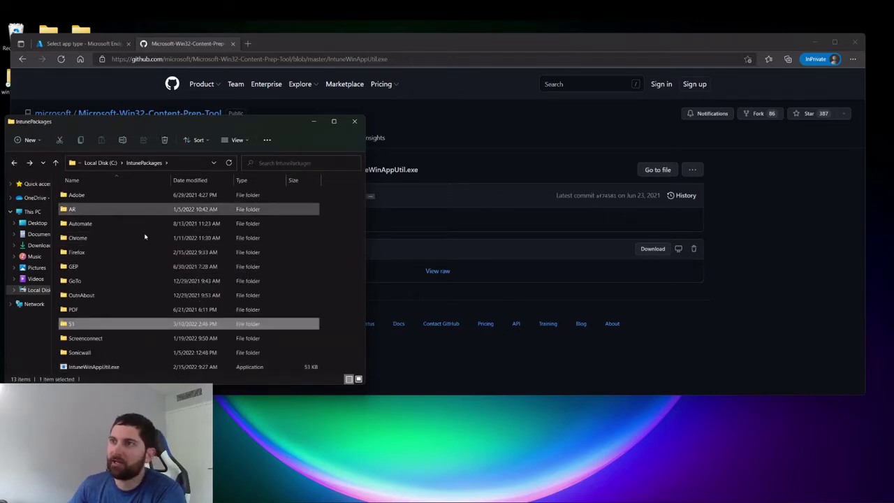
Step: Run IntuneWinAppUtil.exe with source ./S1, setup file S164.exe, output ./S1, and no catalog folder
left_click(118, 367)
key("Return")
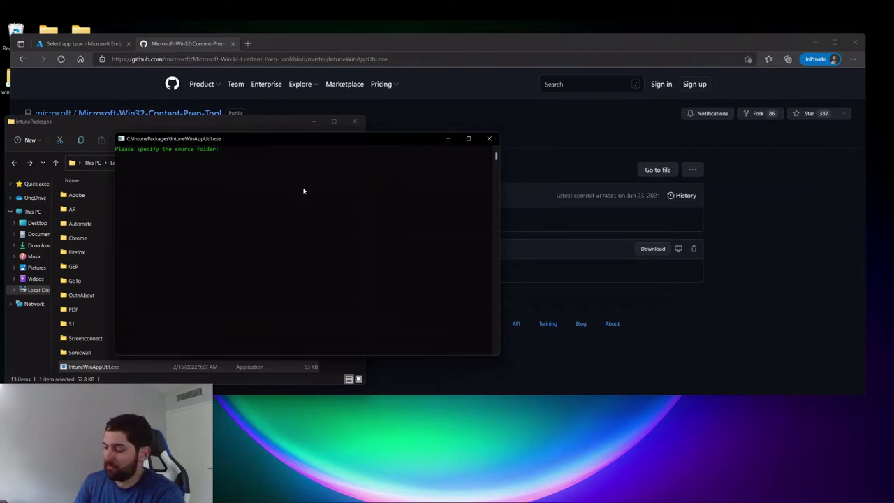
type("/")
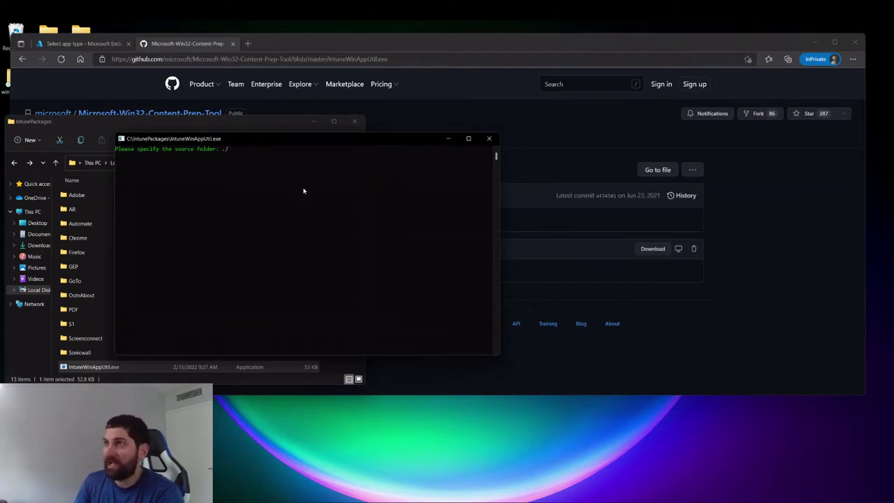
type("S1")
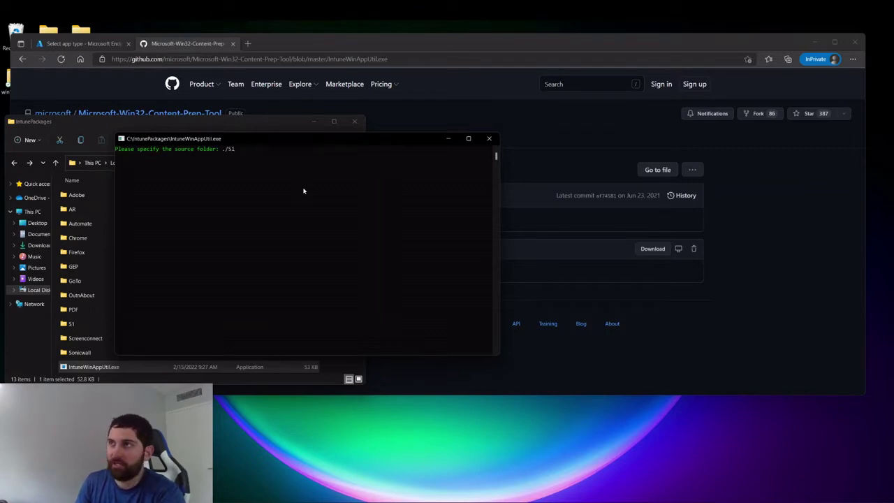
key("Return")
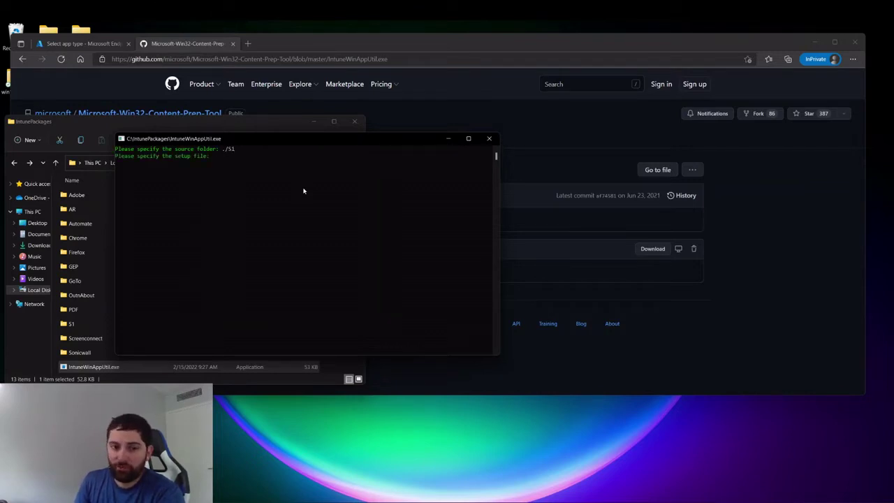
type("S")
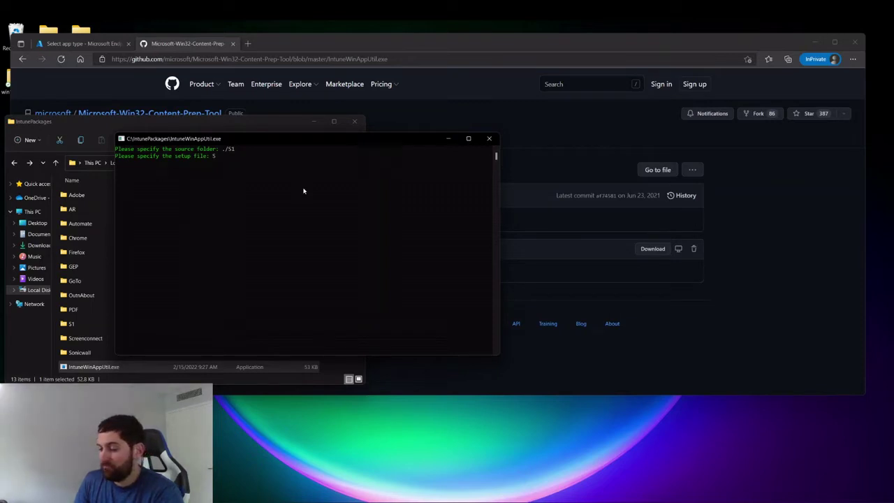
type("164")
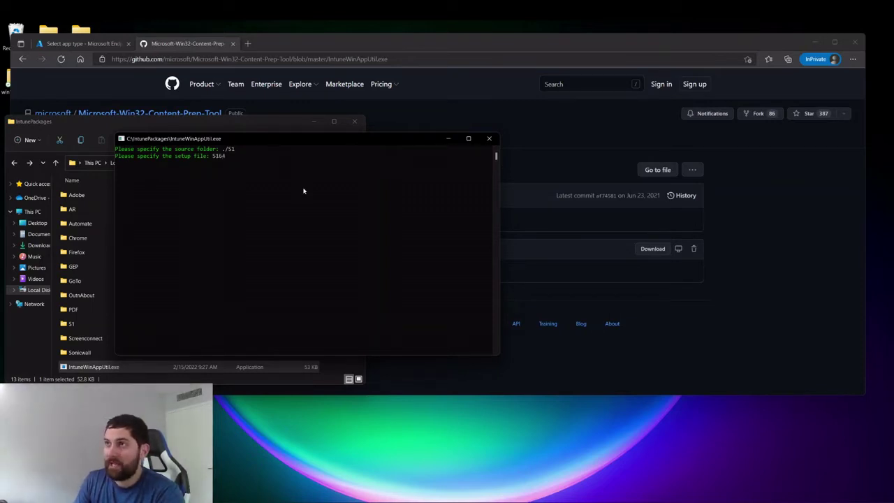
type(".")
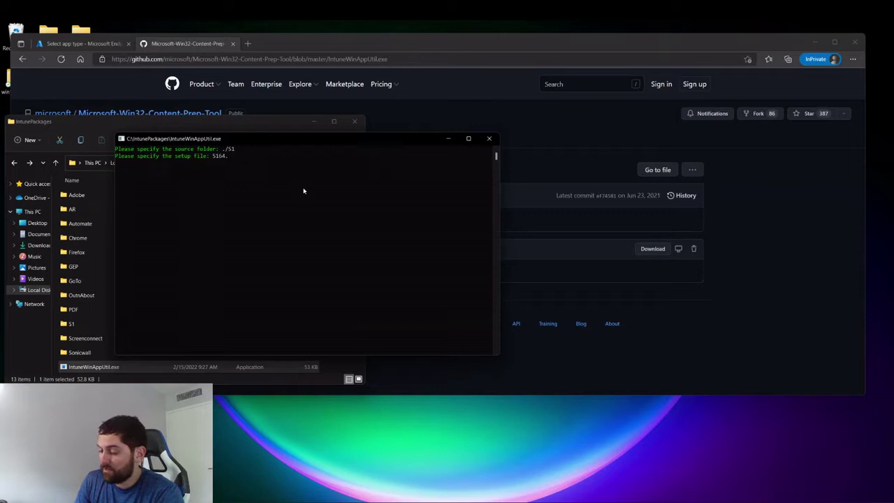
type("exe")
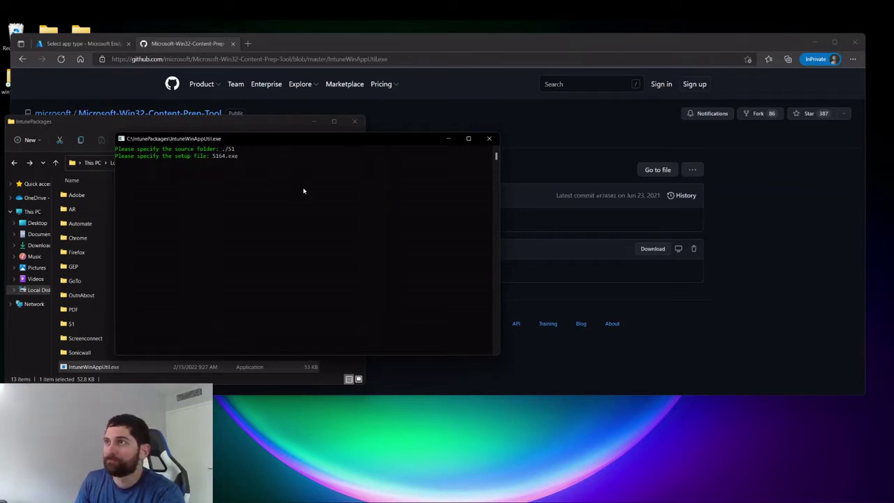
key("Return")
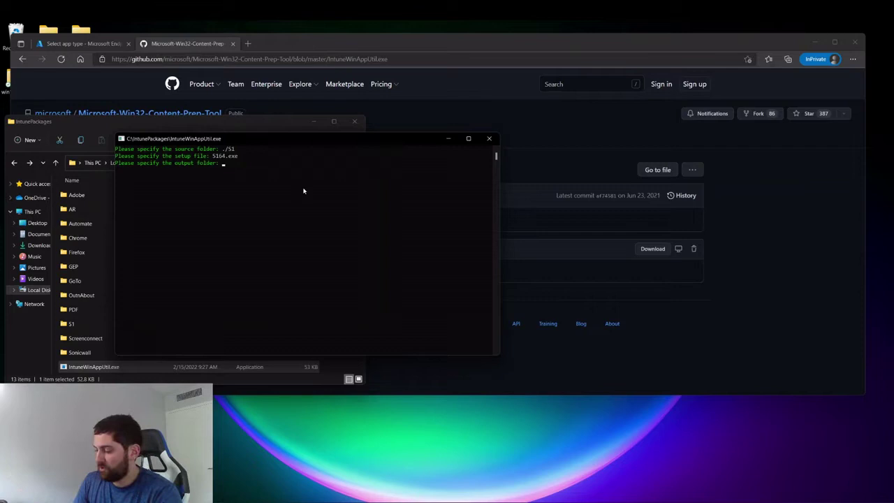
type("./S1")
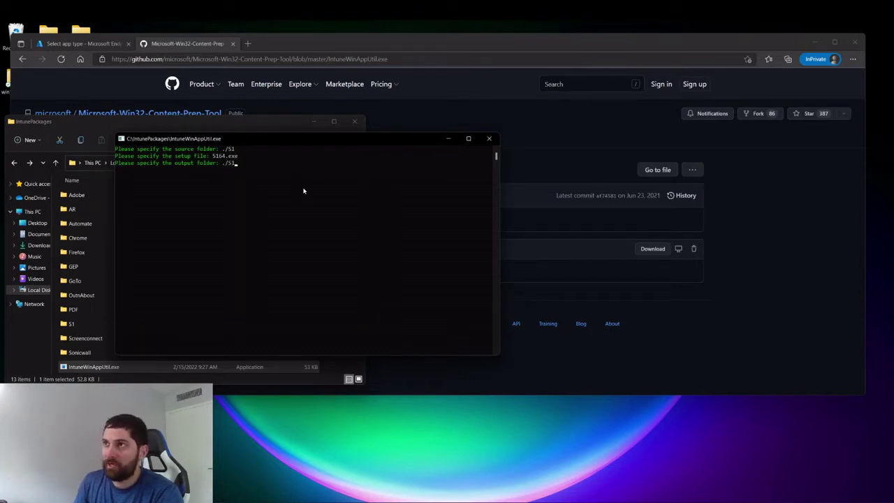
key("Return")
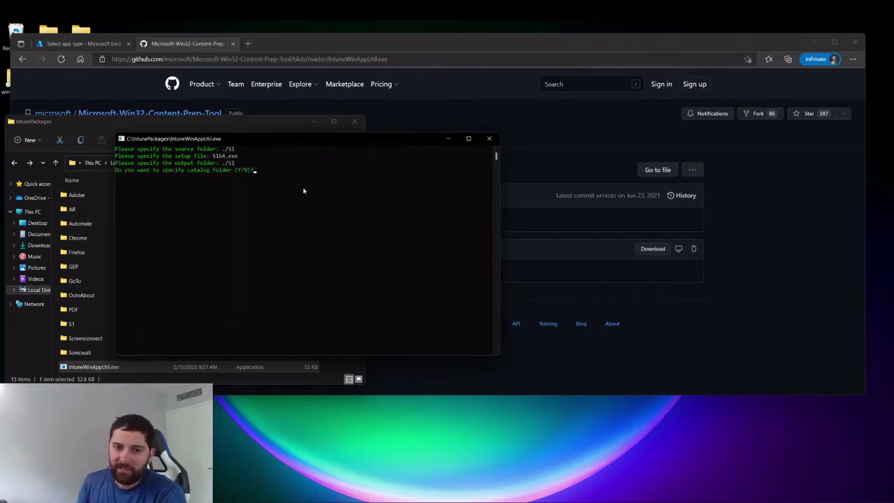
type("n")
key("Return")
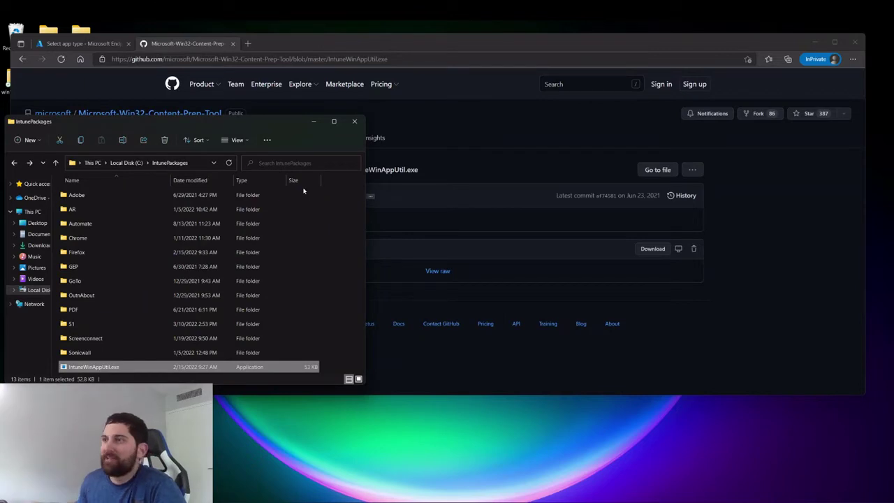
Step: Check the S1 folder for the new S164.intunewin package, then return to the browser
left_click(88, 328)
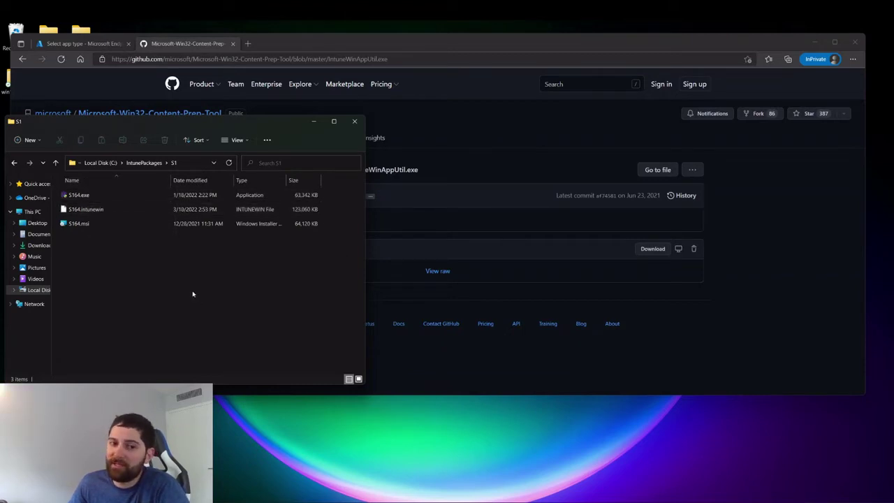
left_click(453, 137)
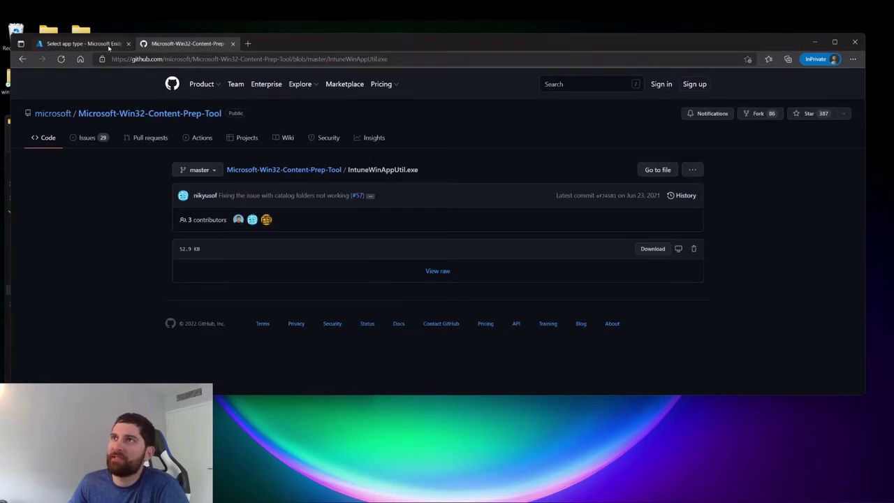
Step: Confirm Windows app (Win32) and attach S164.intunewin as the app package file
left_click(105, 43)
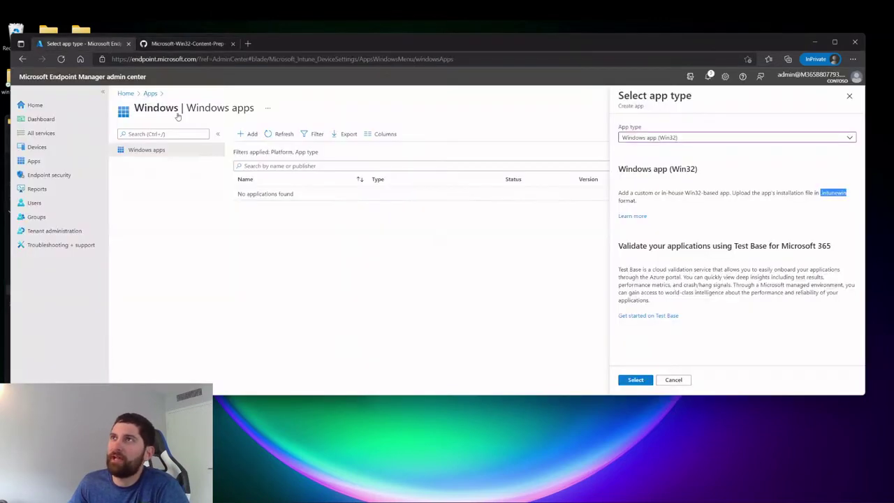
left_click(635, 380)
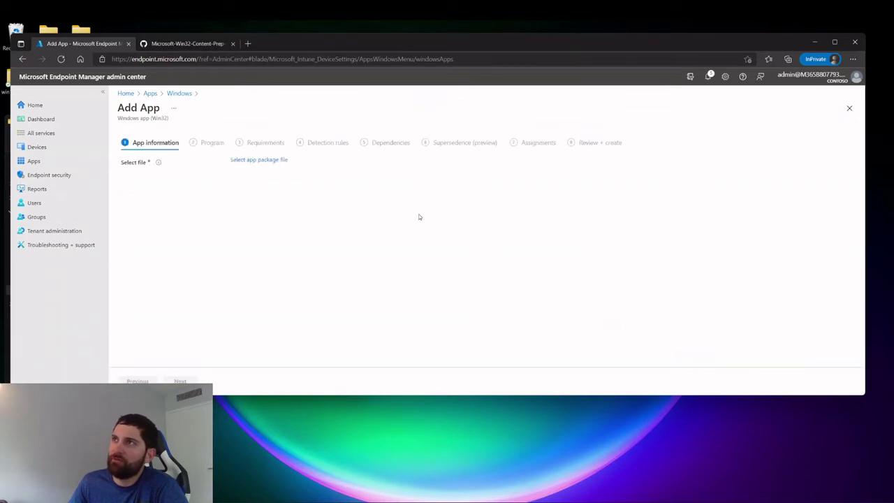
left_click(270, 160)
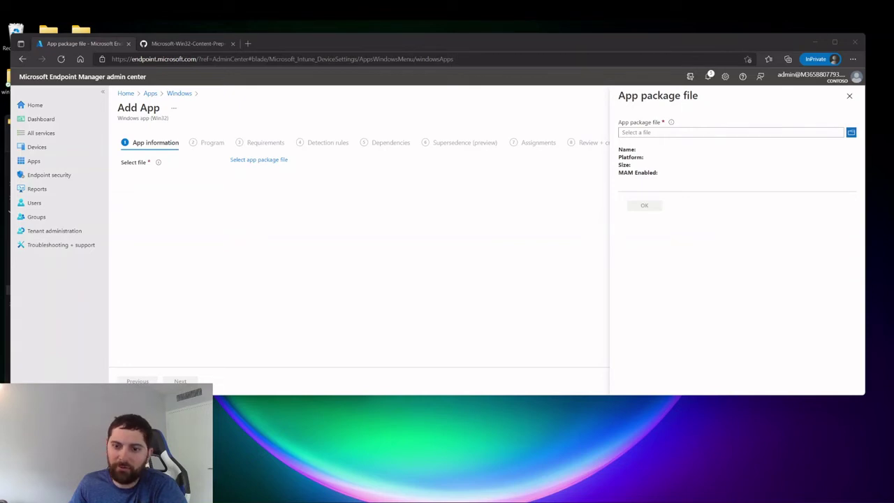
key("Return")
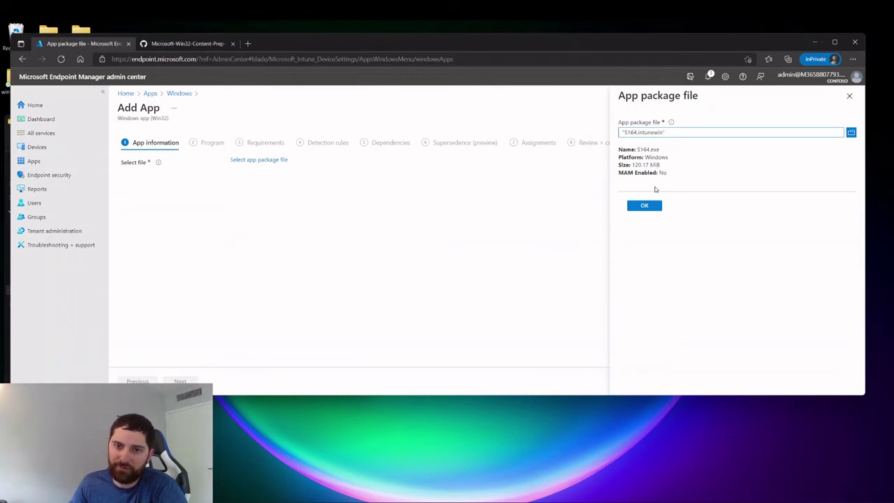
left_click(653, 210)
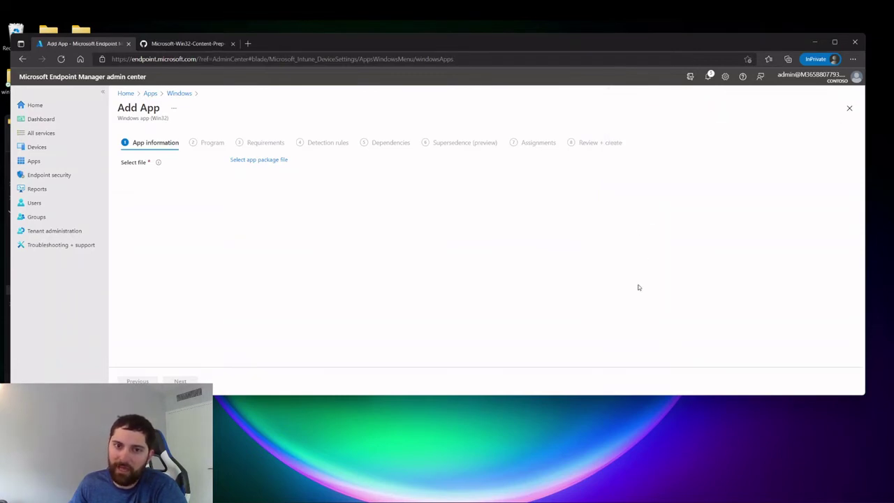
Step: Rename the app to 'Sentinel One Agent' and set the publisher to 'Sentinel One'
triple_click(303, 180)
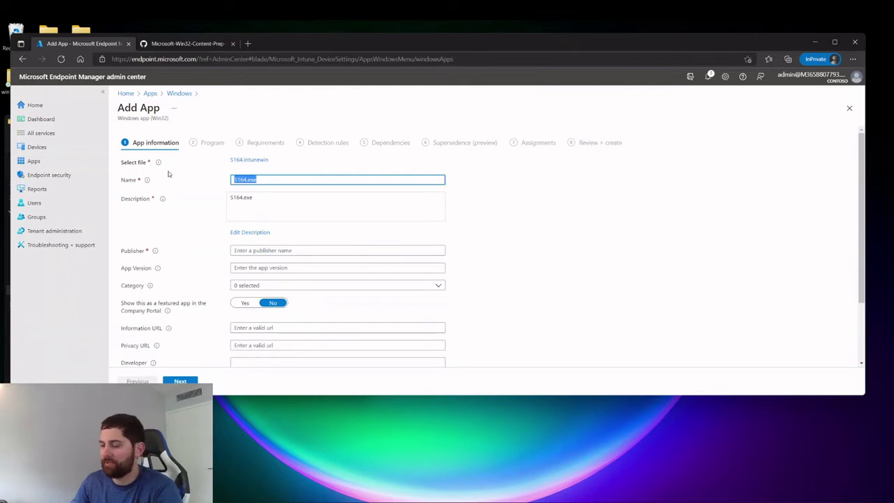
type("Sent")
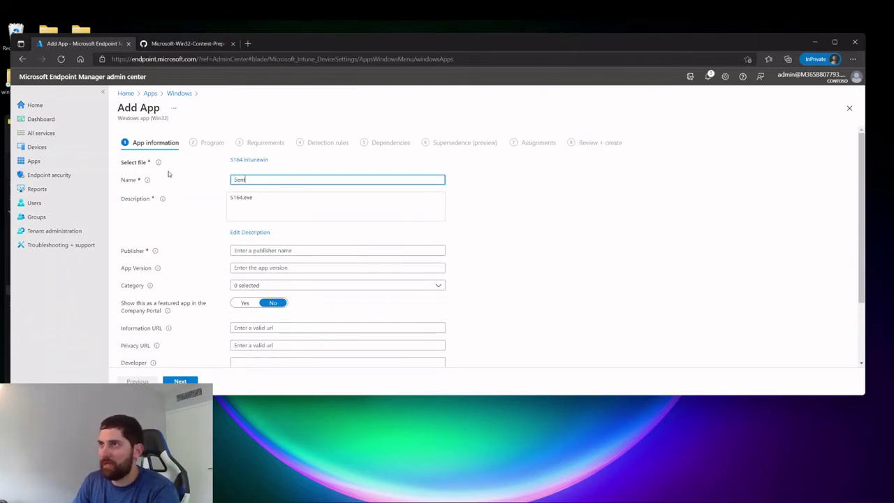
type("inel One Agent")
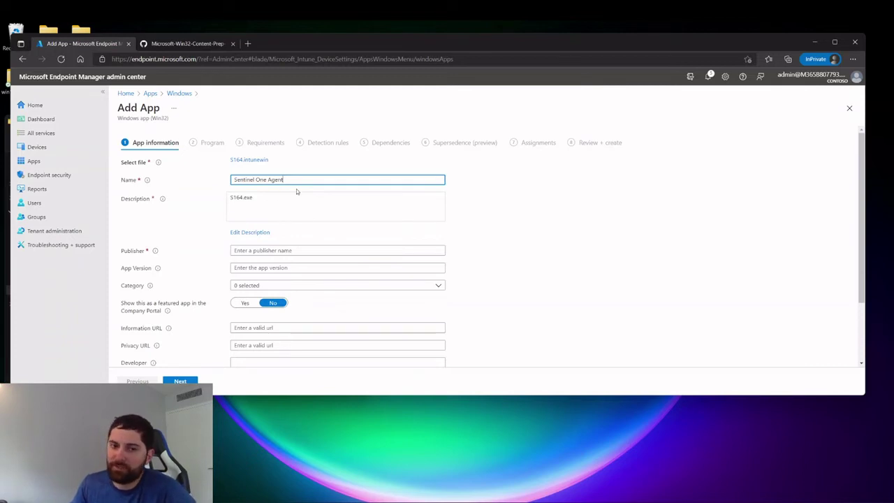
scroll(452, 228, "down", 1)
left_click(292, 215)
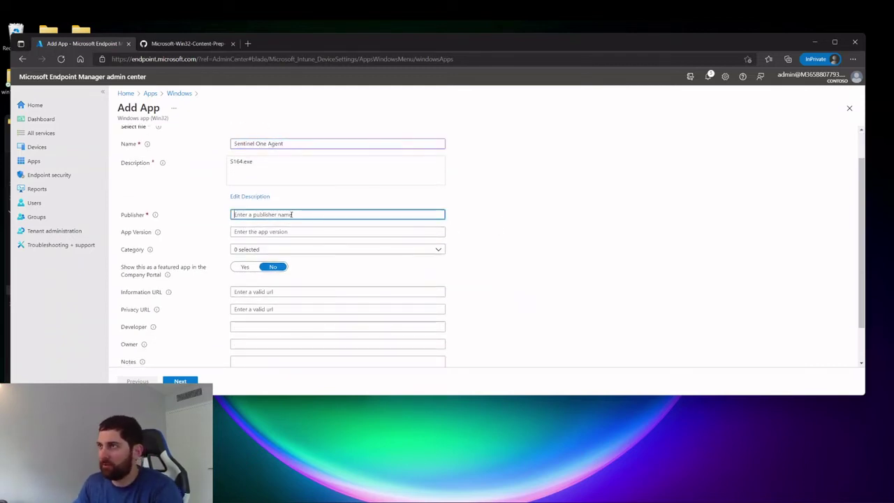
type("Sentin")
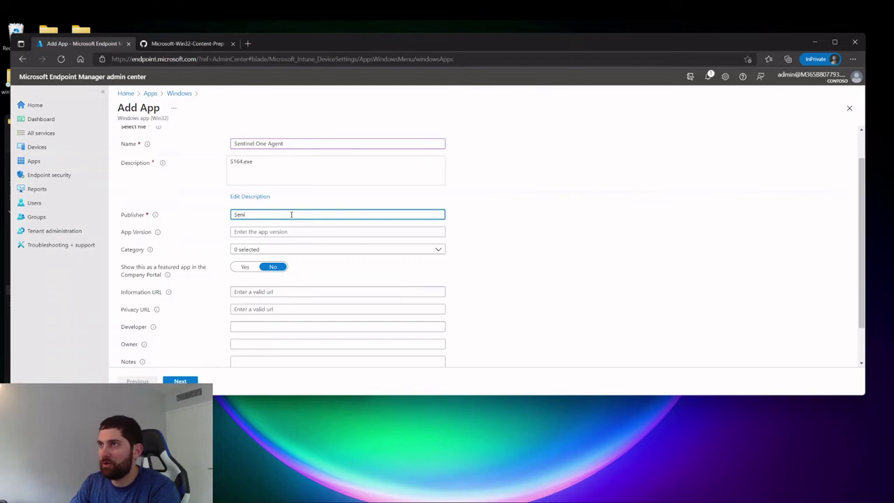
type("el One")
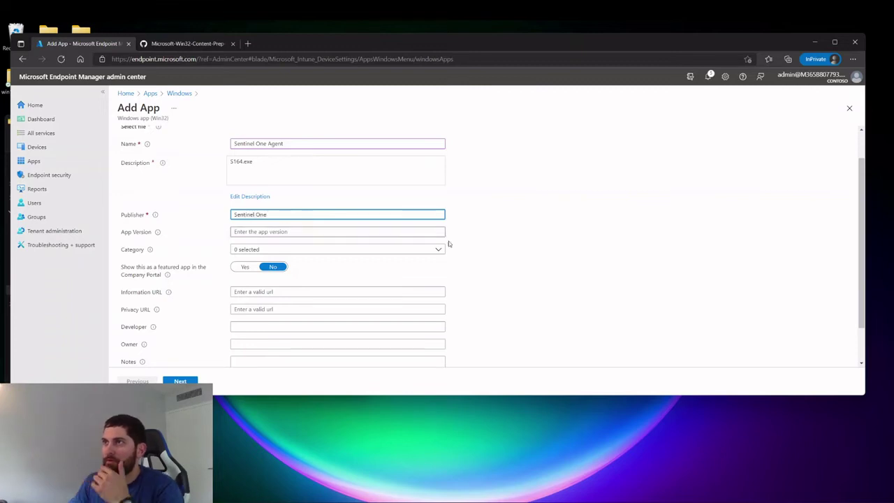
left_click(528, 235)
Step: Assign the app to the Productivity category
scroll(533, 258, "down", 1)
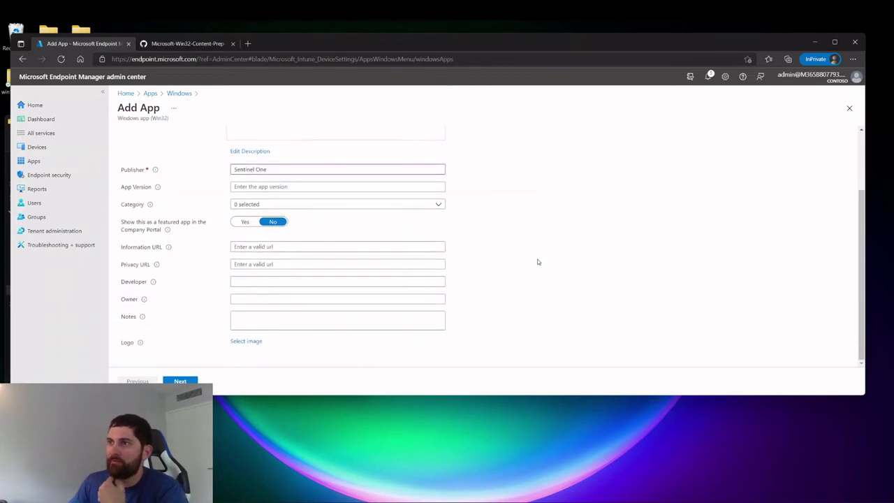
scroll(539, 263, "up", 1)
scroll(539, 263, "up", 2)
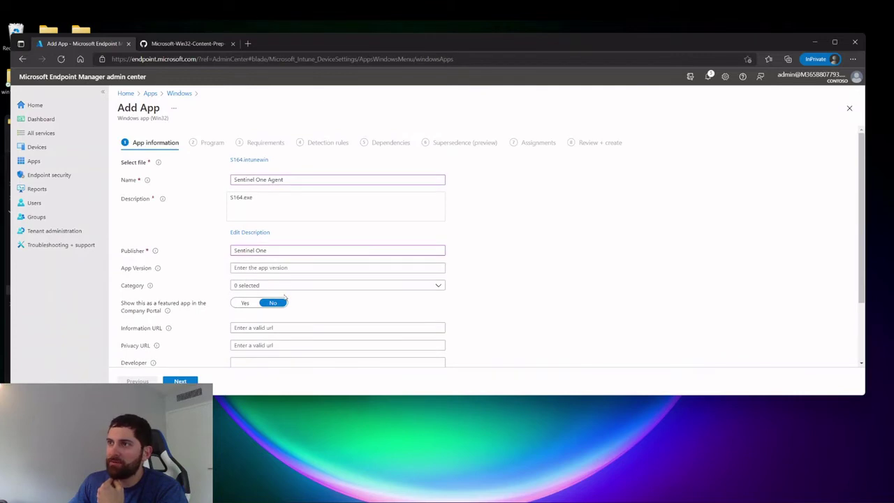
left_click(292, 288)
left_click(238, 203)
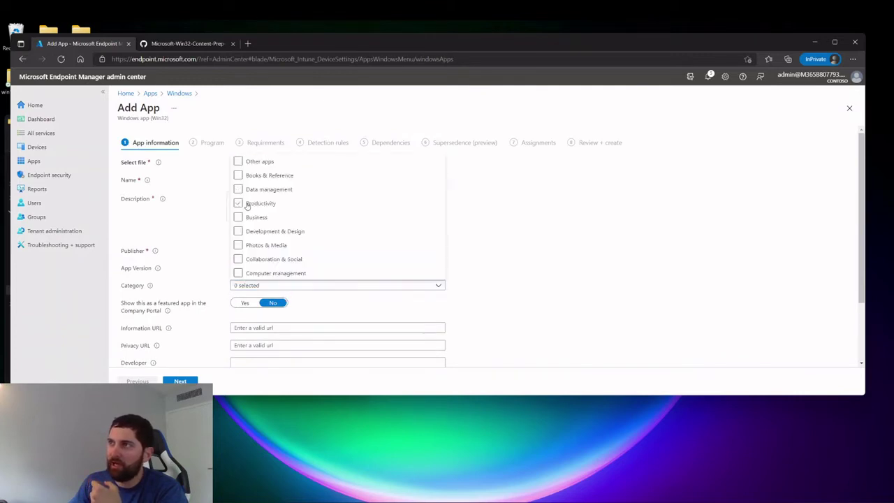
left_click(560, 246)
scroll(560, 246, "down", 3)
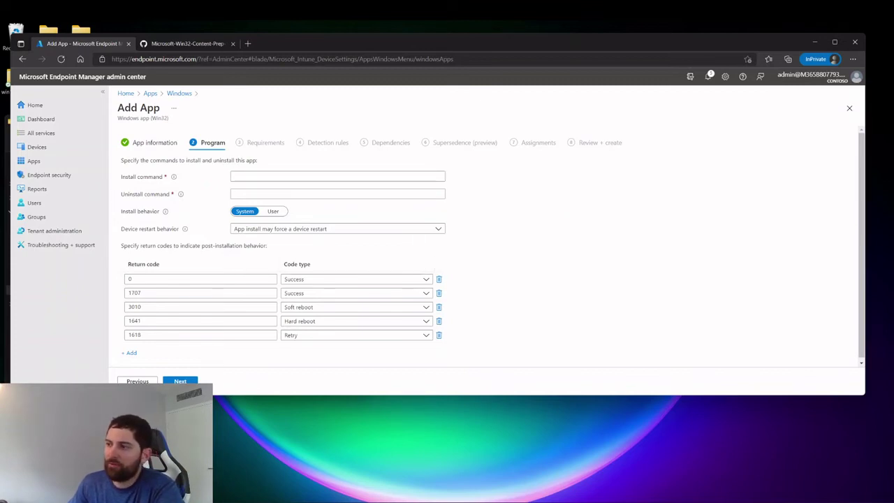
Step: Paste the silent install command and the uninstall.exe path as the uninstall command
left_click(476, 502)
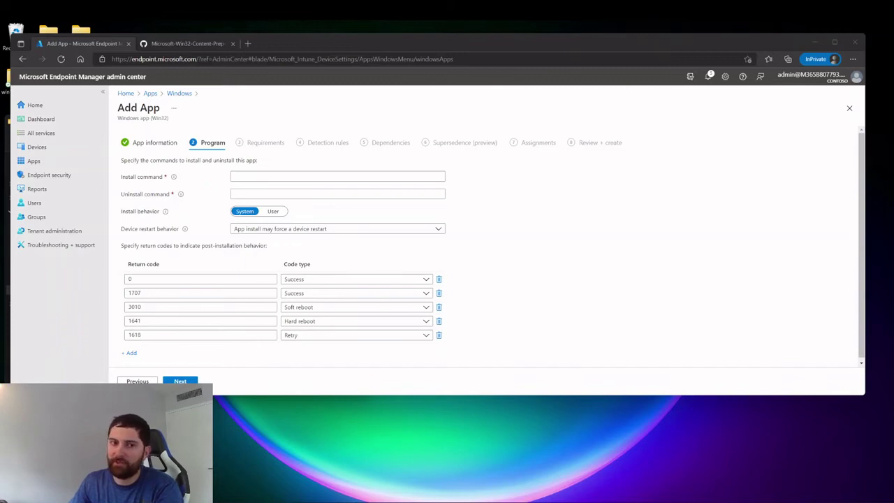
left_click(279, 178)
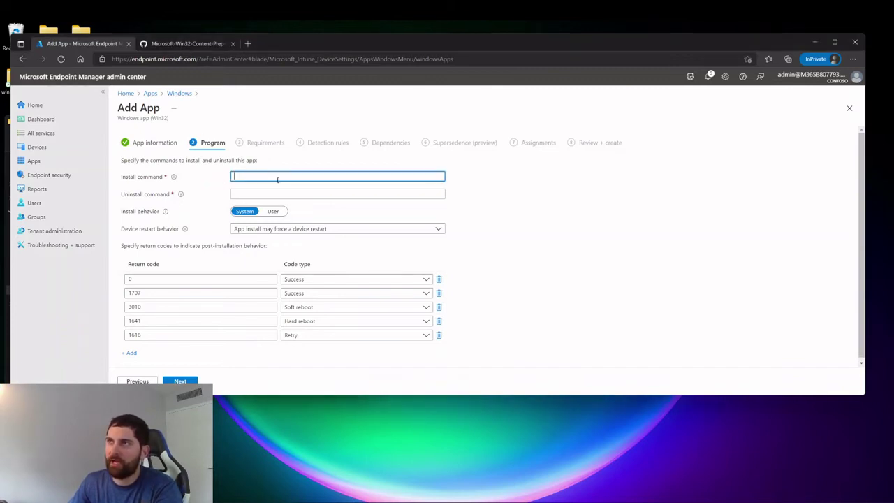
key("ctrl+v")
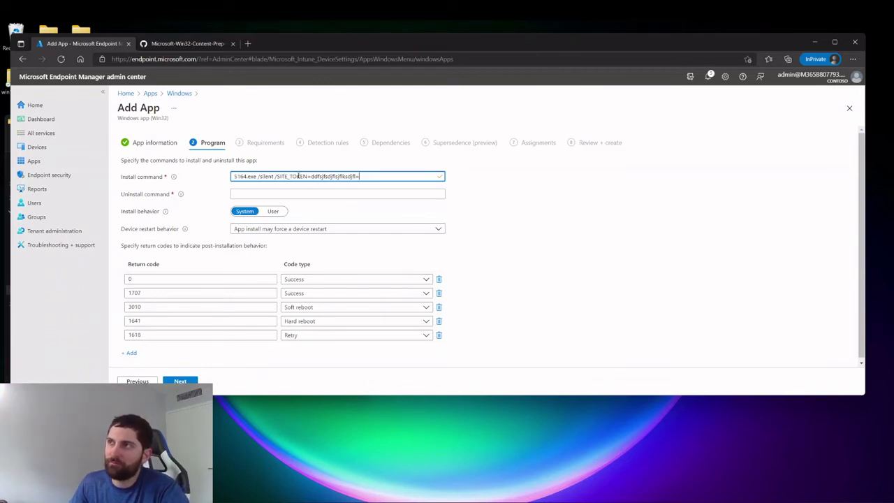
left_click_drag(360, 177, 310, 178)
left_click(336, 193)
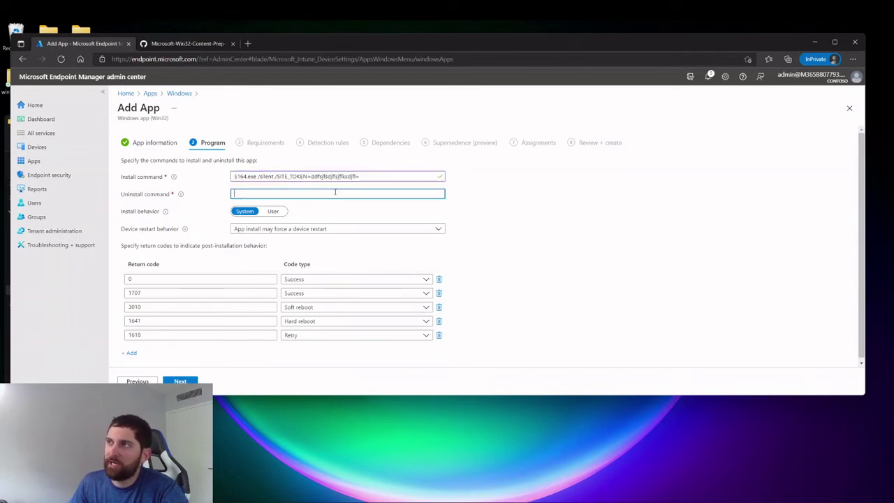
mouse_move(590, 499)
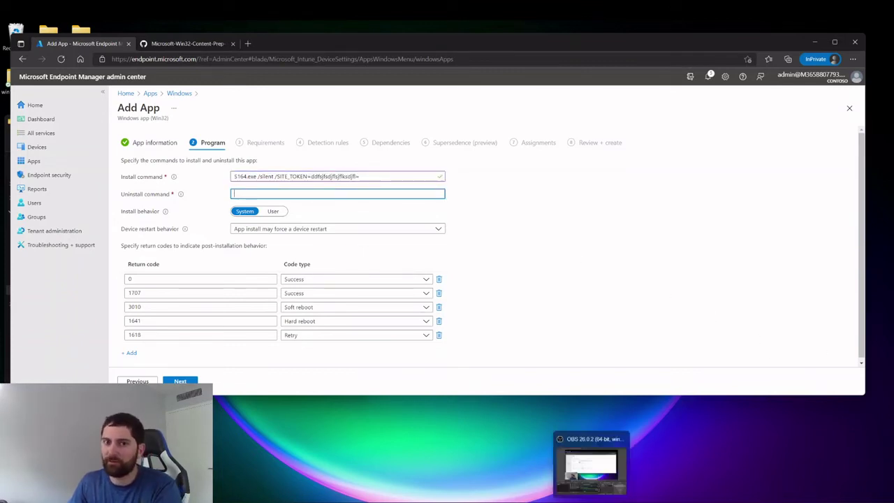
key("alt+Tab")
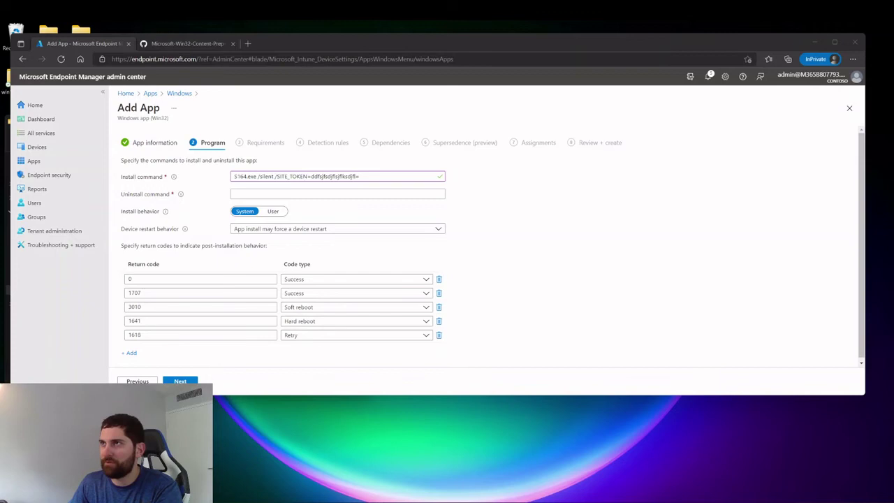
left_click(429, 194)
type("C:\\Program Files\\SentinelOne\\Sentinel Agent 21.7.4.1043\\uninstall.exe")
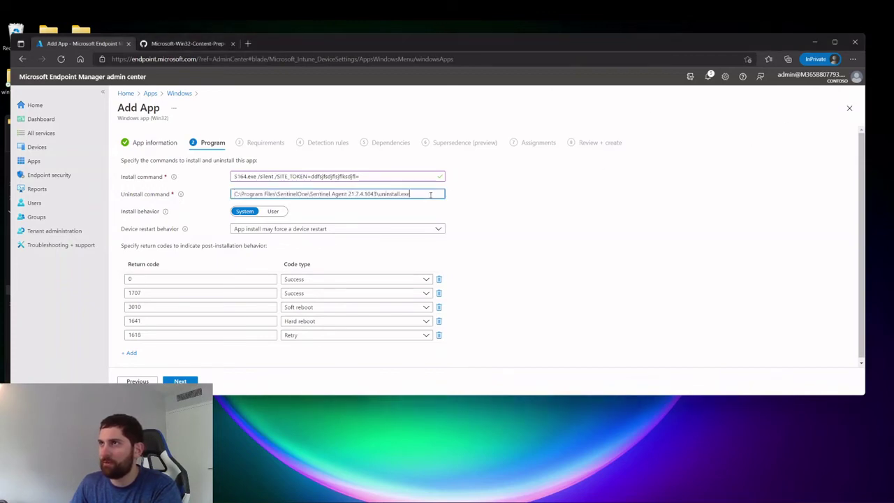
left_click(523, 220)
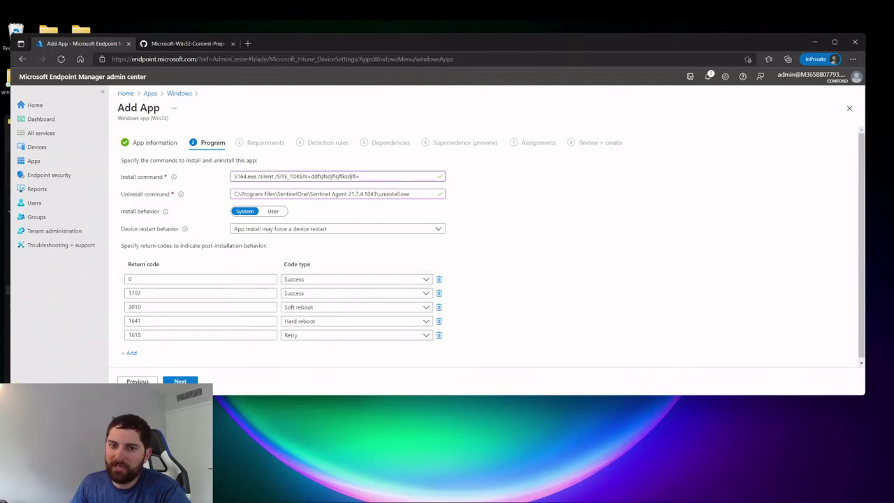
Step: Set device restart behavior to force a mandatory restart and continue to Requirements
left_click(319, 231)
left_click(292, 282)
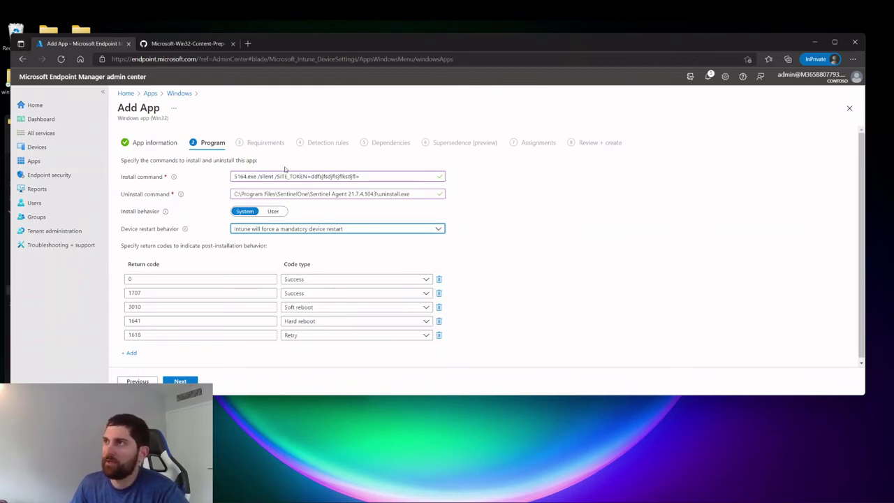
left_click(487, 137)
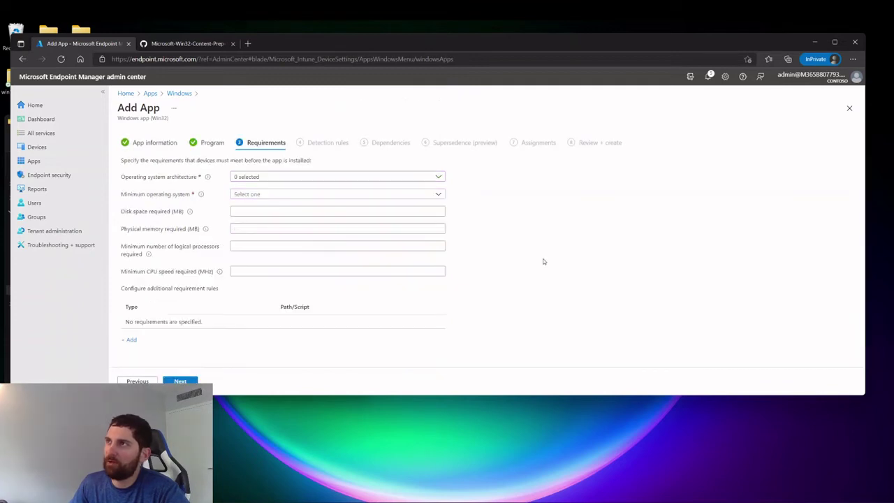
Step: Require 32-bit and 64-bit architectures with Windows 10 1607 as the minimum OS
left_click(258, 178)
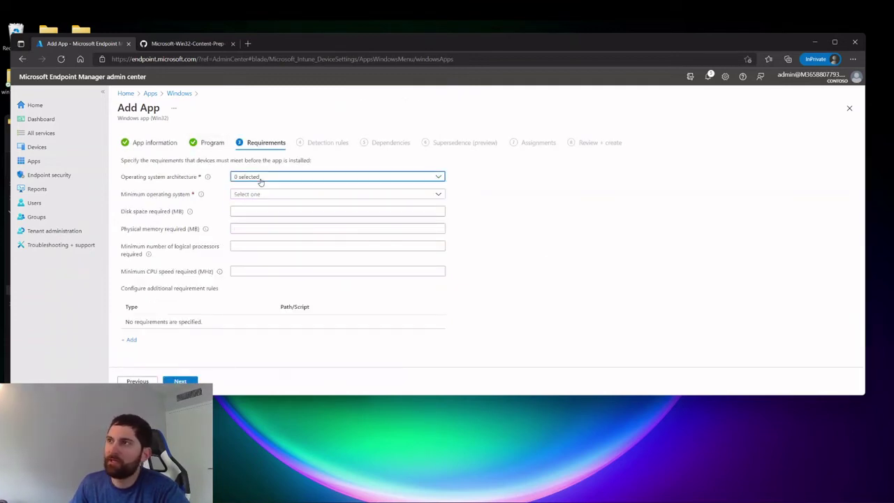
left_click(239, 189)
left_click(238, 202)
left_click(461, 216)
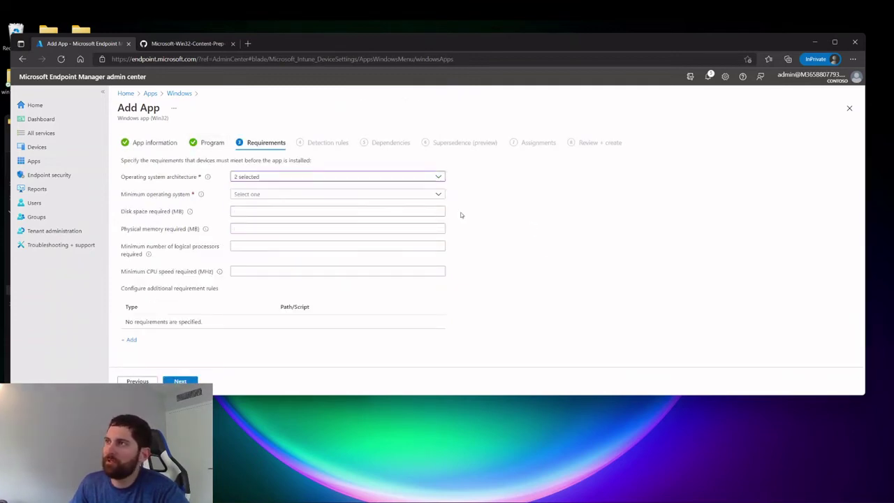
left_click(331, 195)
key("Escape")
left_click(285, 209)
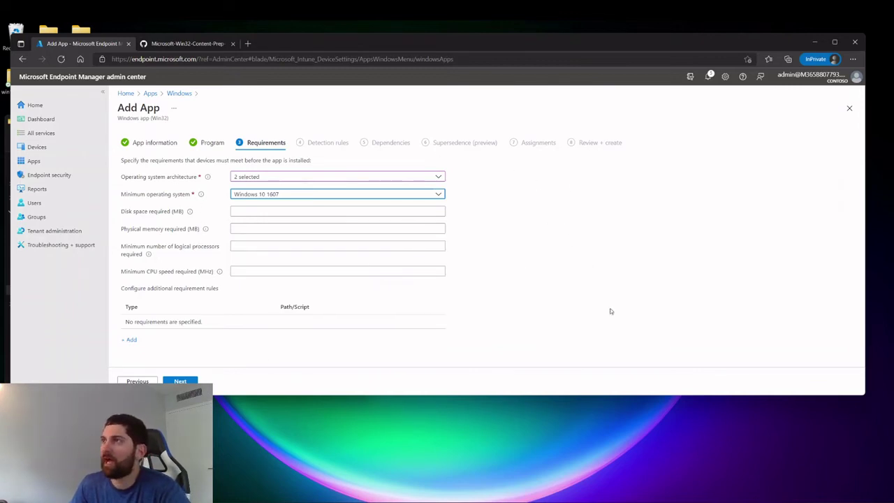
left_click(180, 380)
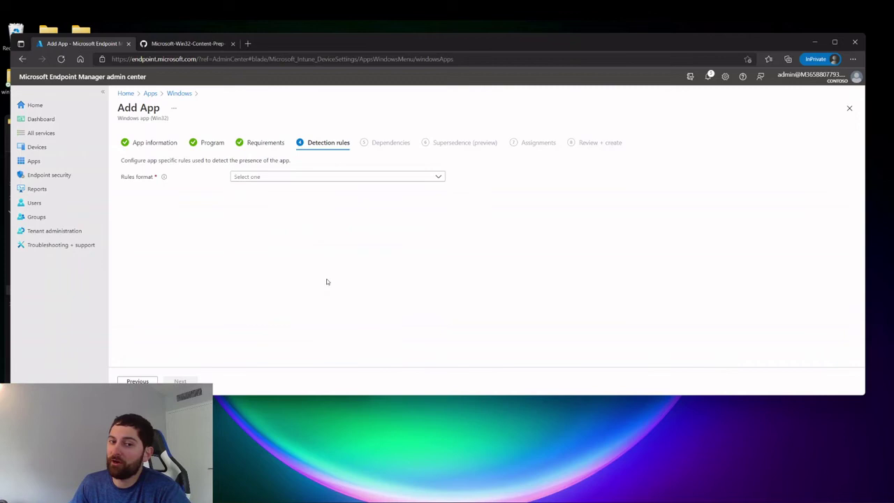
Step: Manually add a File detection rule: SentinelAgent.exe exists in C:\Program Files\SentinelOne\Sentinel Agent 21.7.4.1043\
left_click(272, 176)
left_click(267, 193)
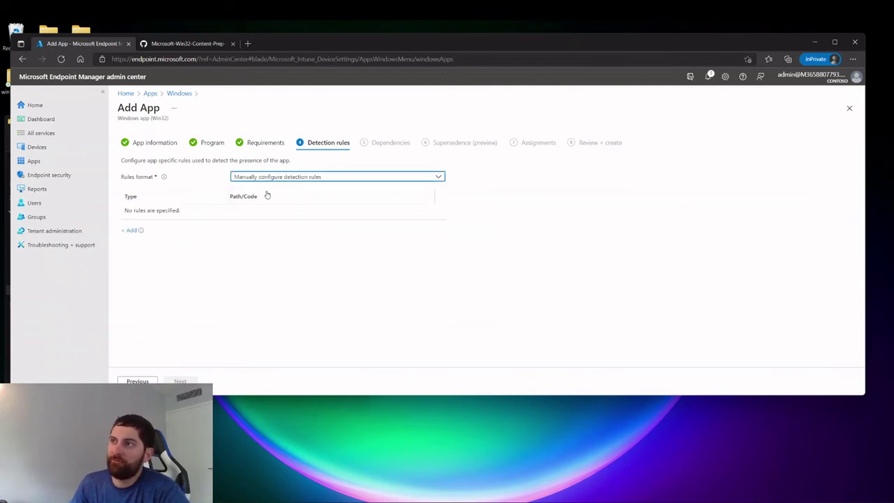
left_click(129, 230)
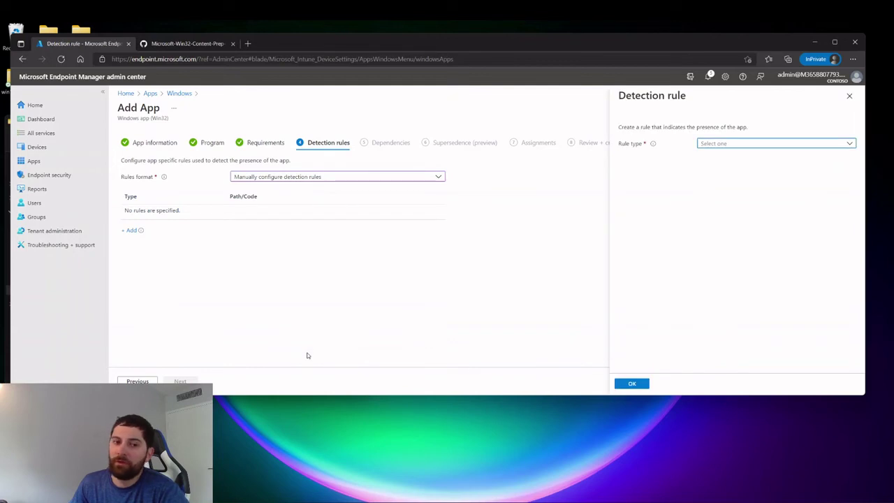
left_click(762, 147)
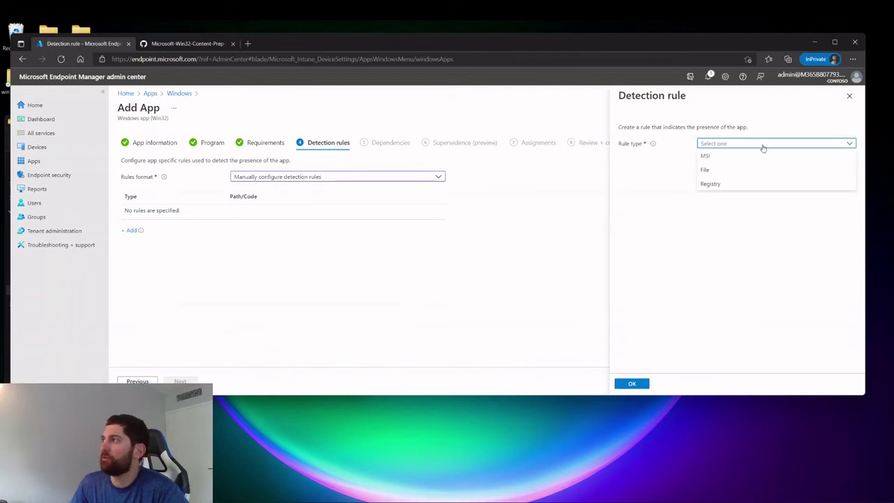
left_click(707, 169)
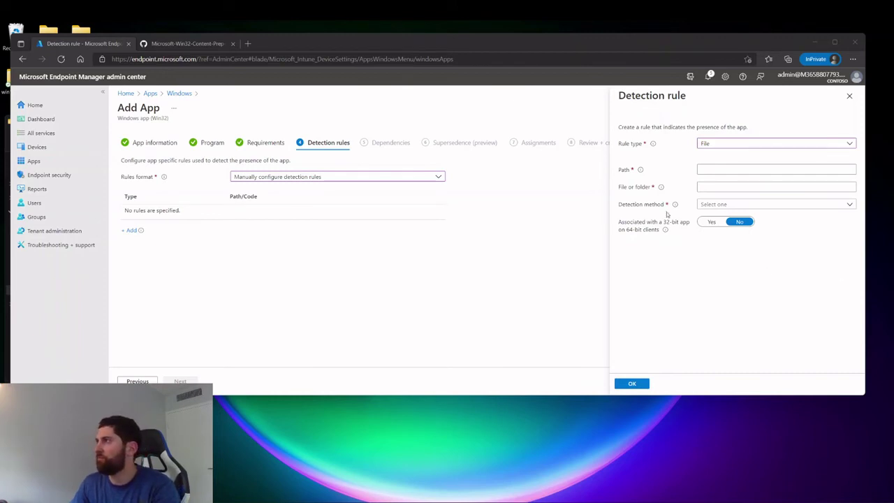
left_click(711, 169)
type("C:\\Program Files\\SentinelOne\\Sentinel Agent 21.7.4.1043\\")
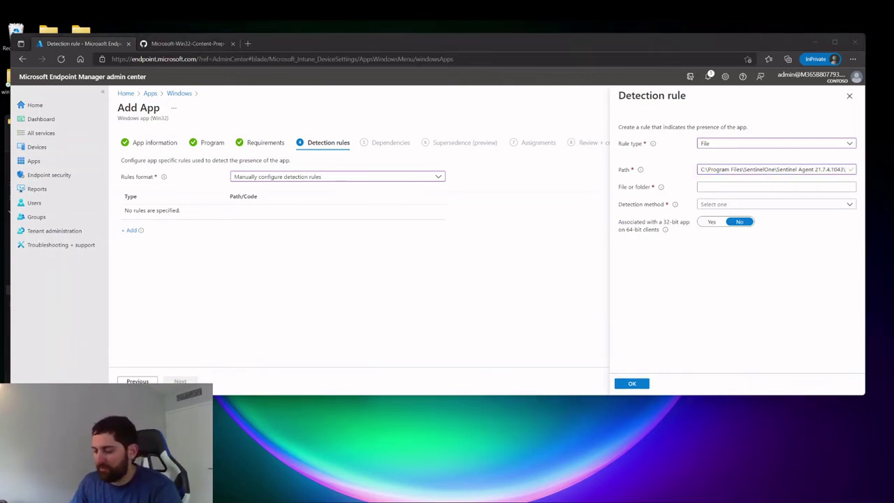
left_click(720, 186)
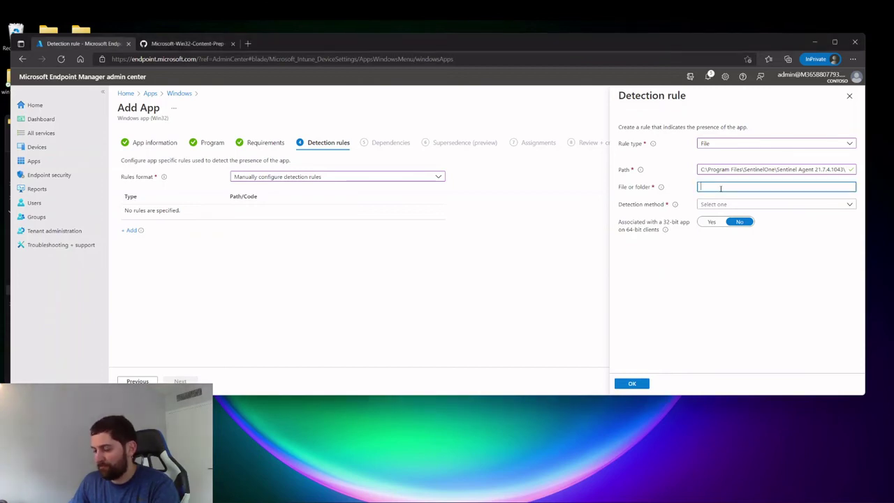
type("SentinelAgent.exe")
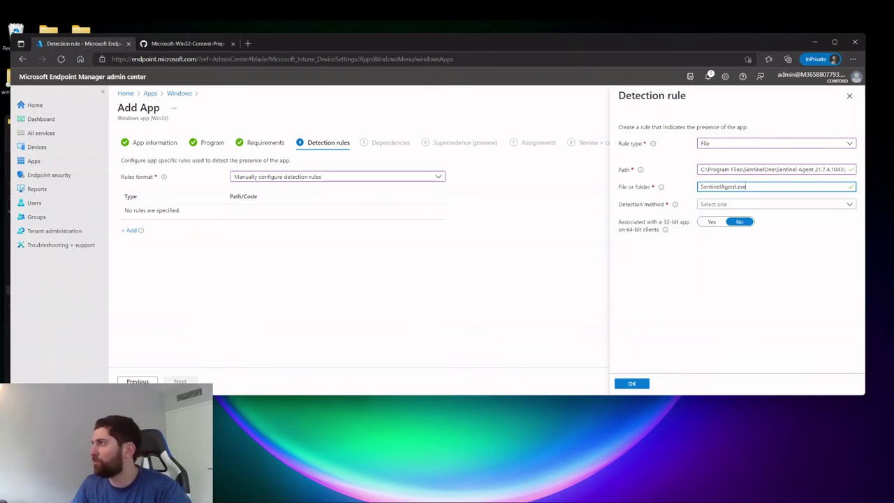
left_click(719, 204)
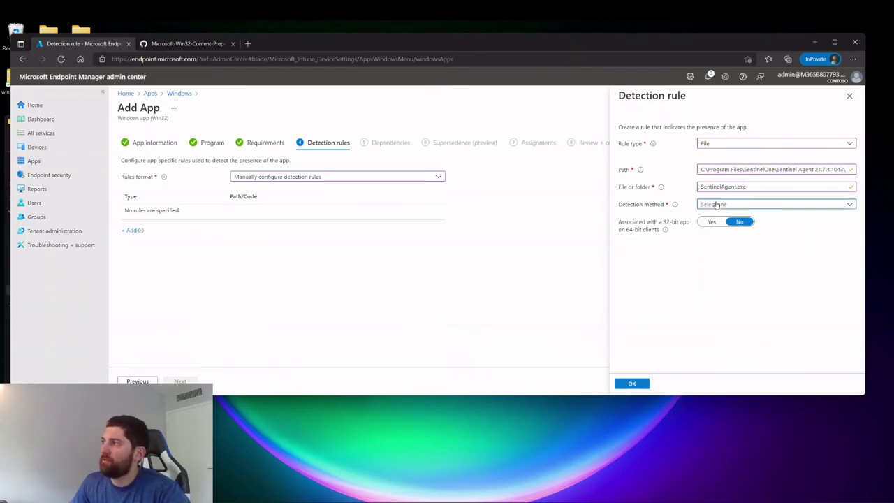
left_click(711, 213)
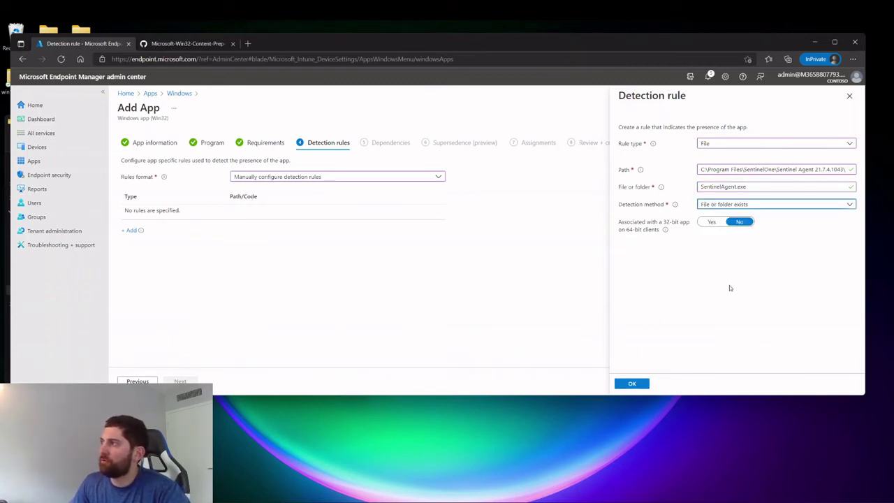
left_click(637, 383)
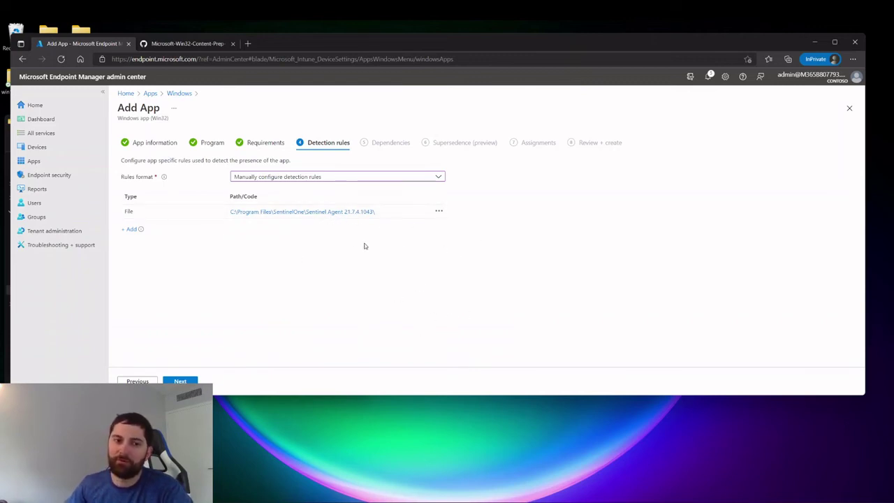
Step: Move past Detection rules and Dependencies, adding no dependencies or supersedence
left_click(189, 382)
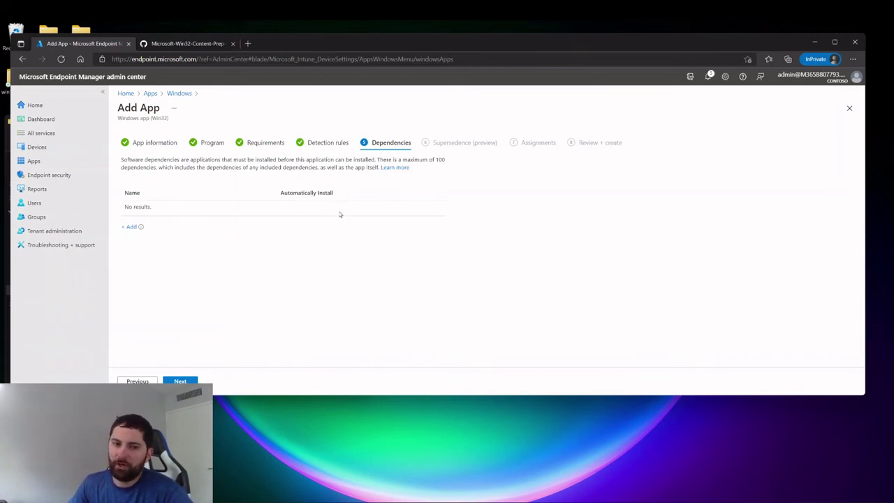
left_click(180, 381)
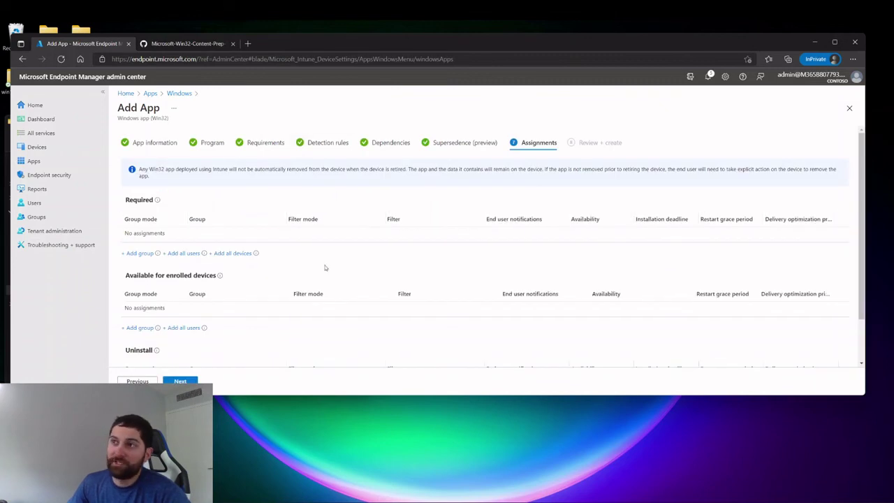
left_click(137, 254)
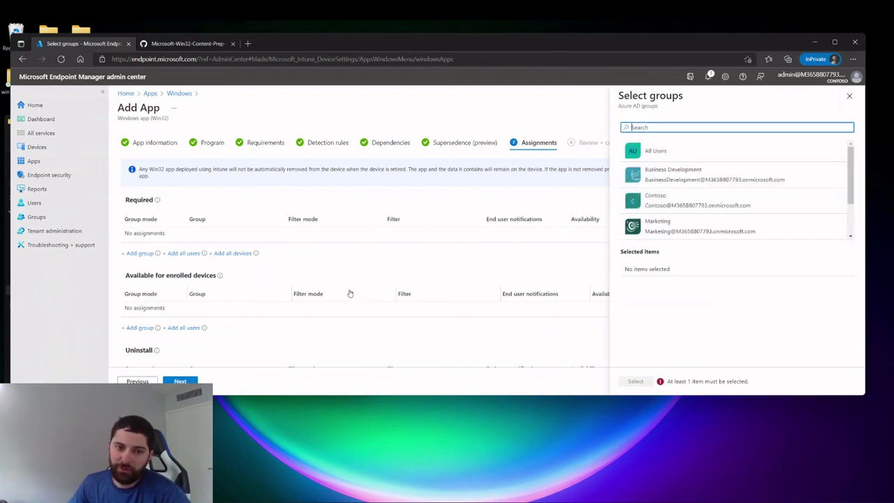
left_click(685, 181)
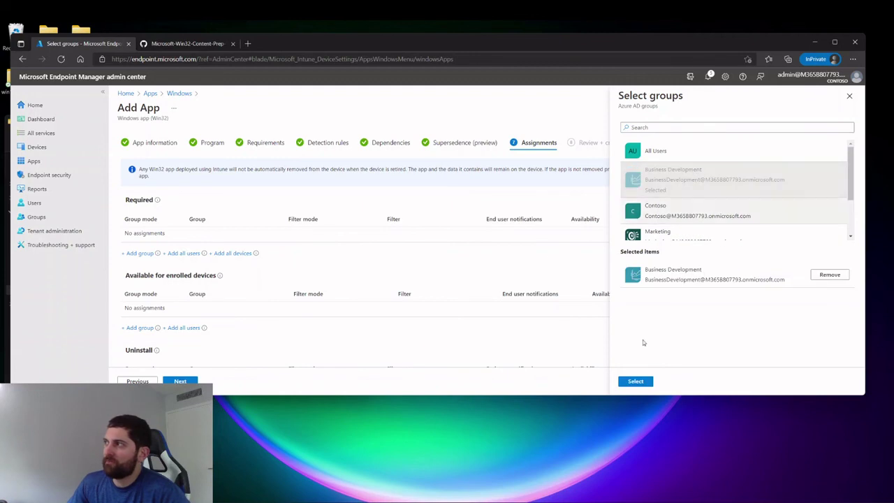
left_click(637, 381)
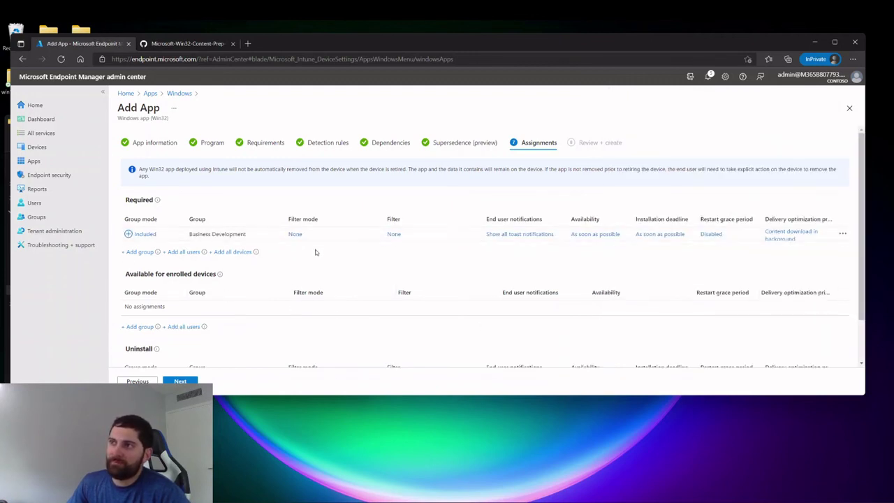
left_click(842, 236)
left_click(756, 243)
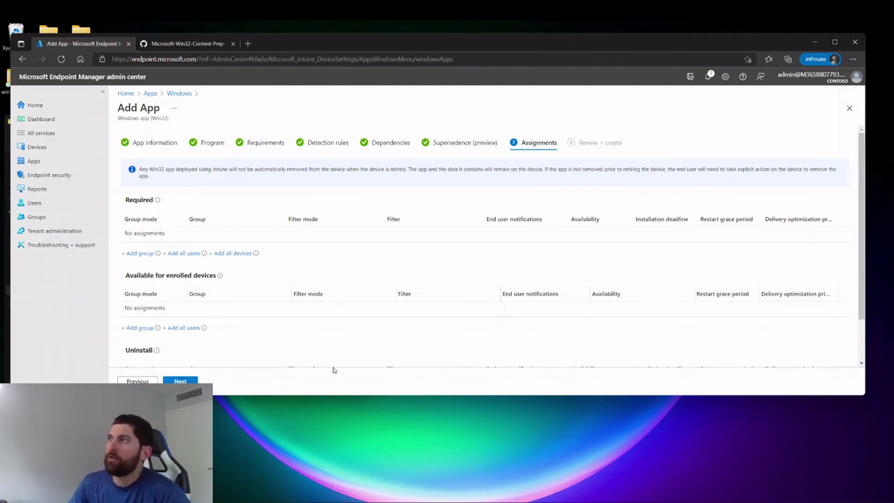
left_click(181, 381)
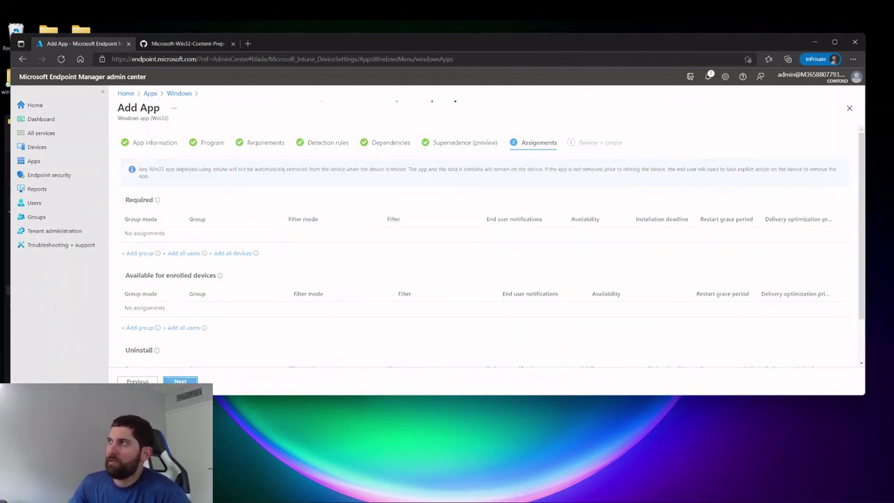
Step: Review the Sentinel One Agent summary, checking the detection rule path, then create the app
scroll(439, 250, "down", 1)
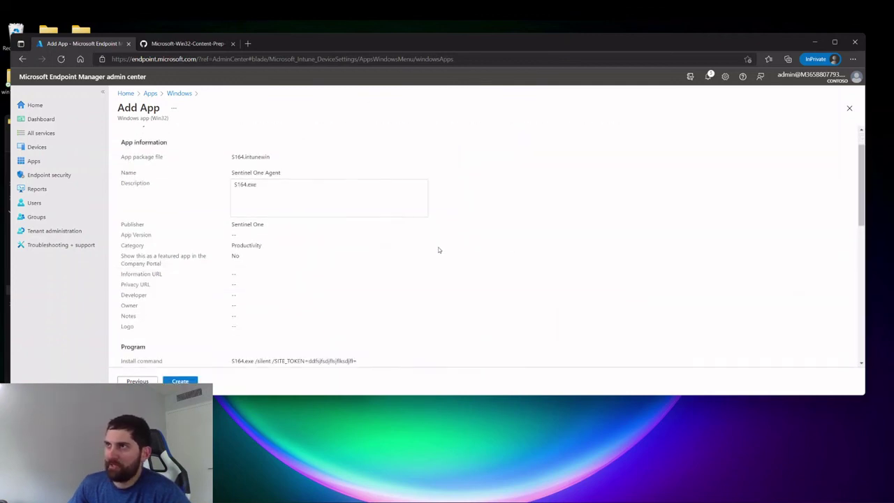
scroll(439, 251, "up", 1)
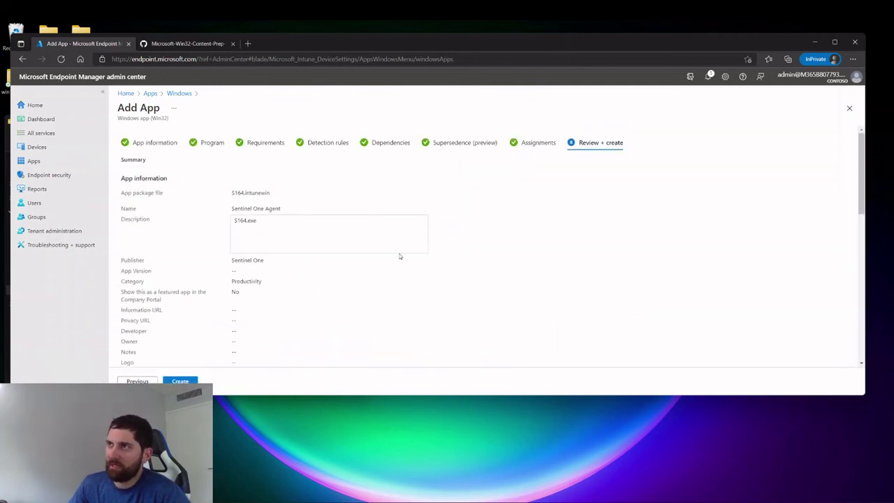
scroll(400, 256, "down", 1)
scroll(399, 256, "down", 1)
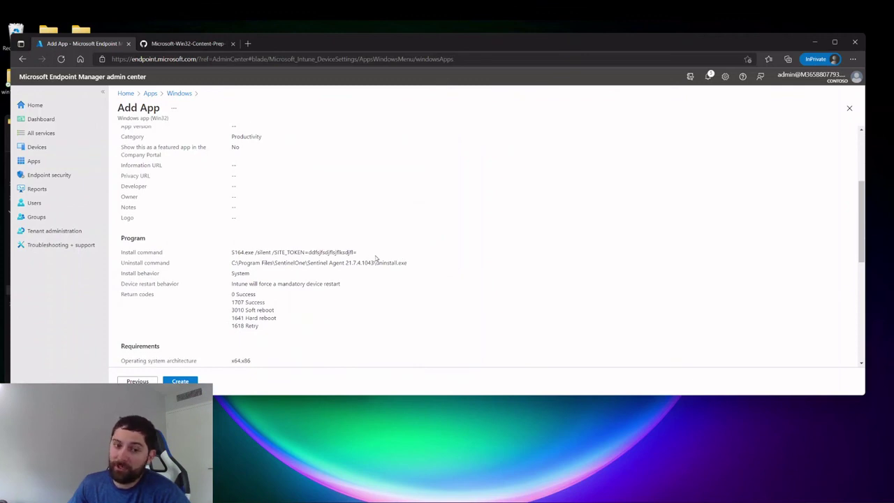
scroll(385, 252, "down", 1)
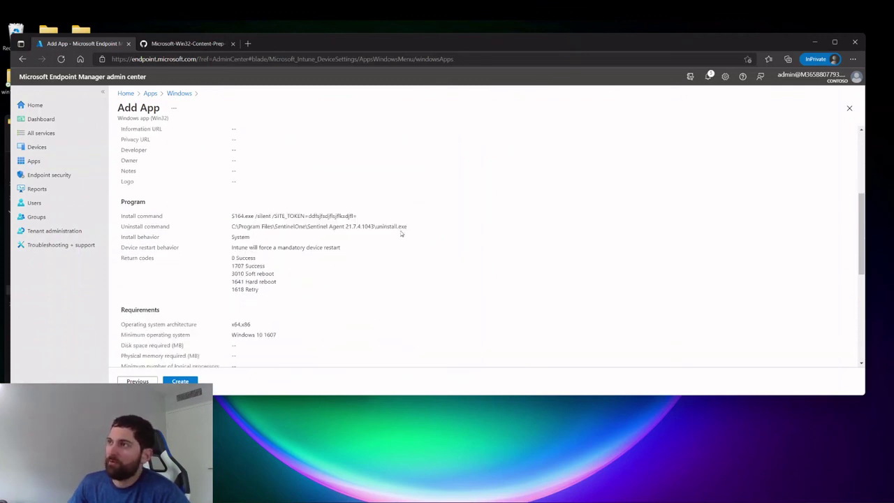
scroll(408, 233, "down", 3)
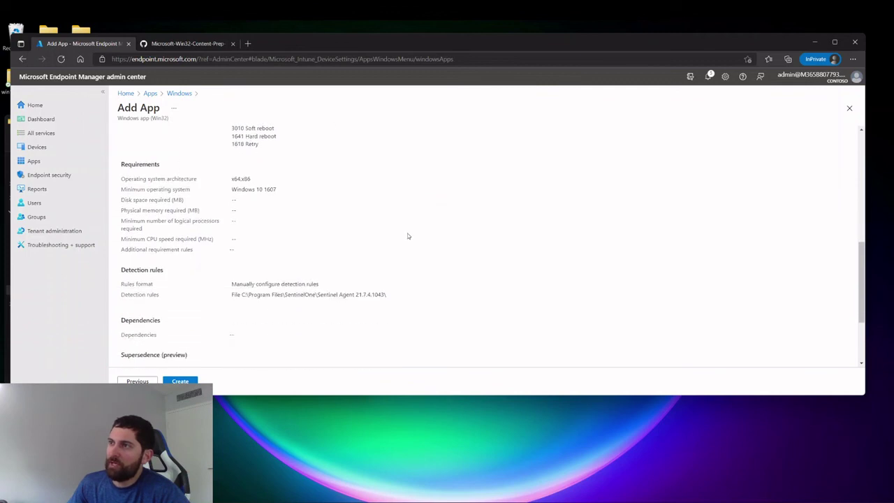
left_click_drag(225, 260, 409, 273)
left_click(440, 274)
scroll(439, 271, "down", 2)
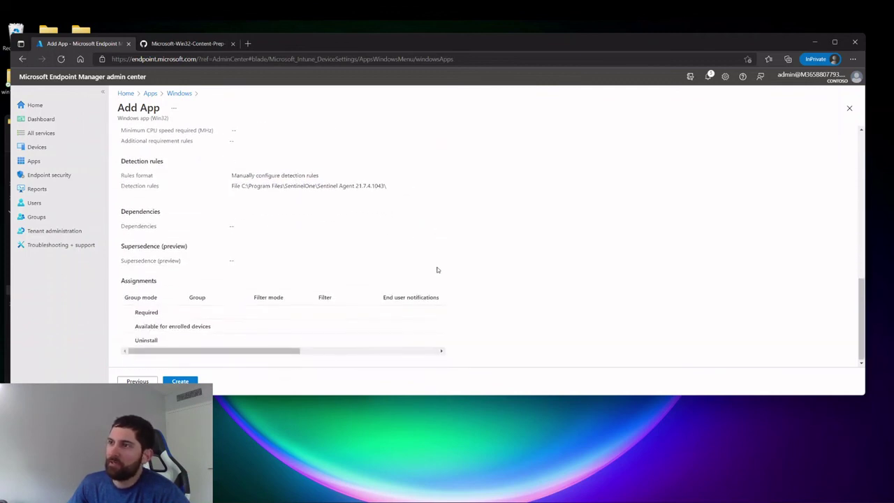
left_click(180, 380)
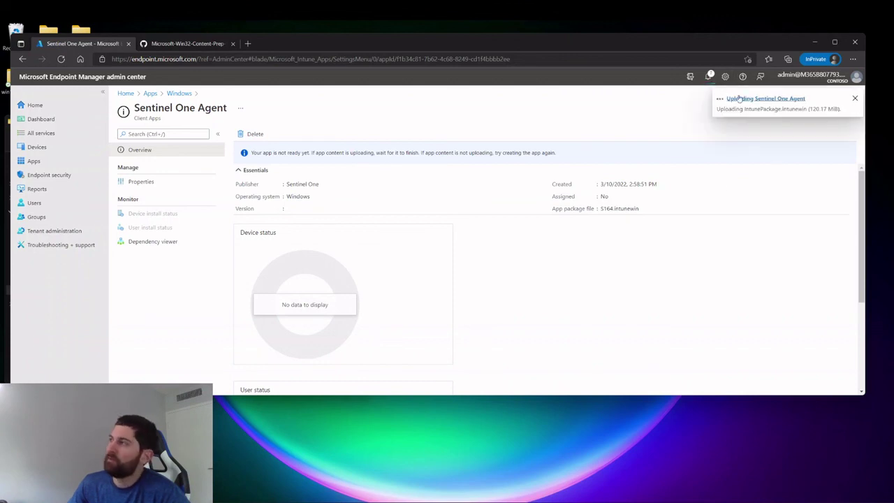
Step: Check the notifications for the 120.17 MiB package upload progress, then close them
left_click(710, 76)
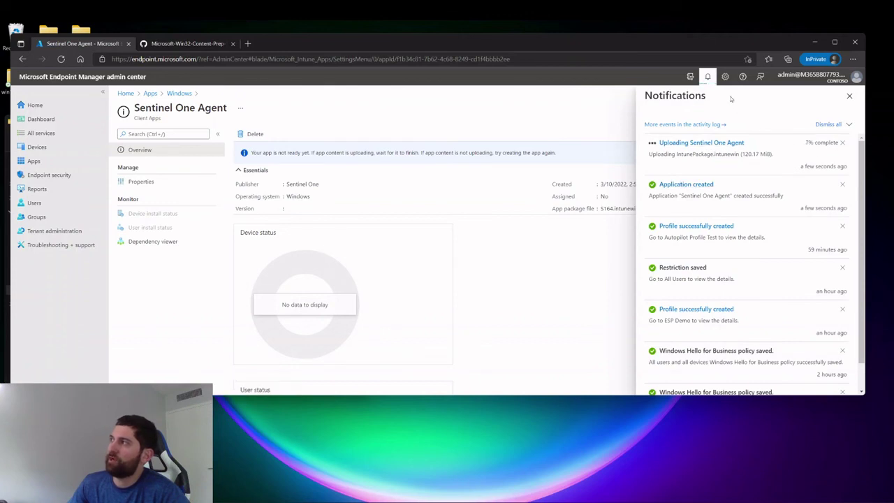
left_click(709, 76)
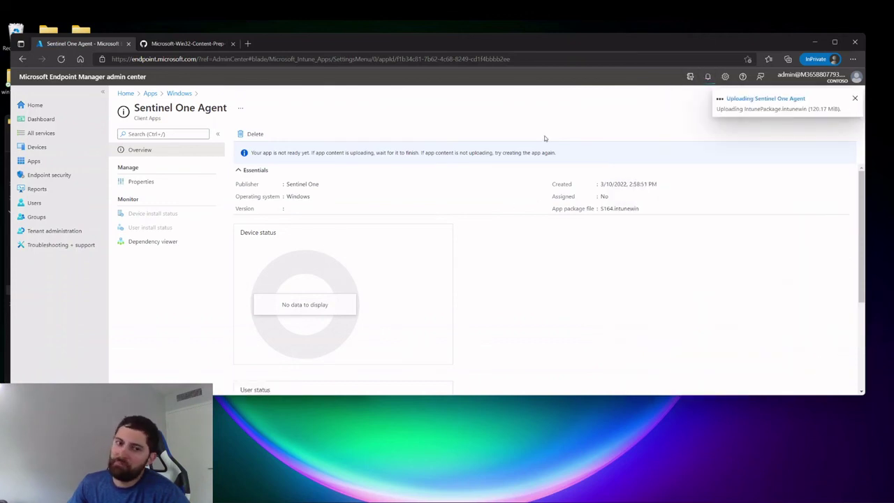